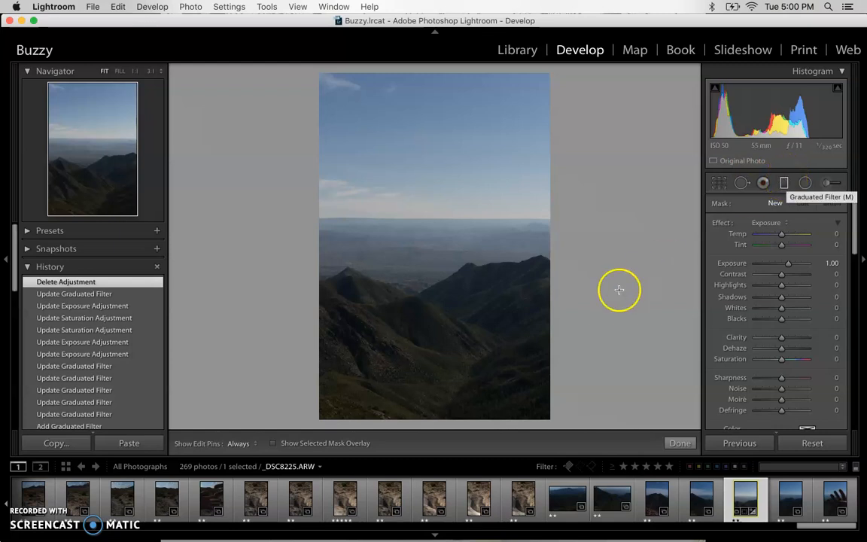
Step: Draw a new graduated filter across the vertical mountain photo and show its mask overlay
key("m")
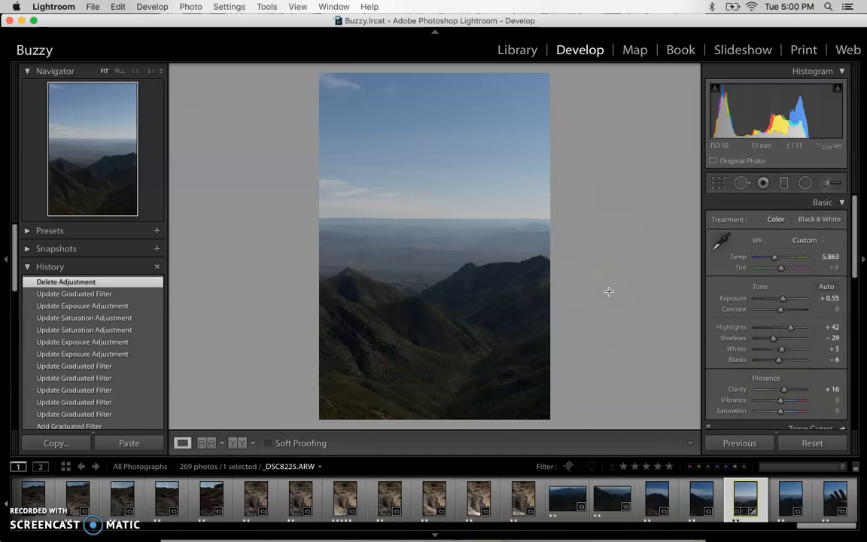
left_click(784, 183)
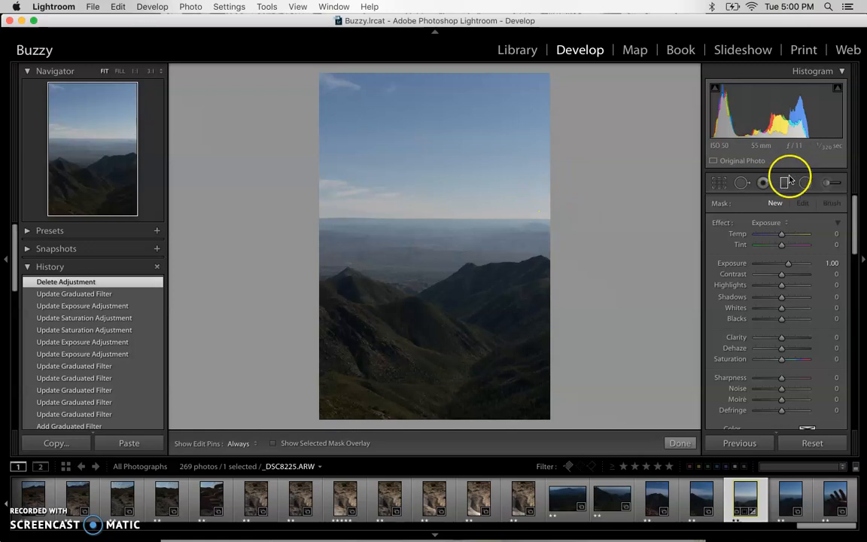
left_click(784, 184)
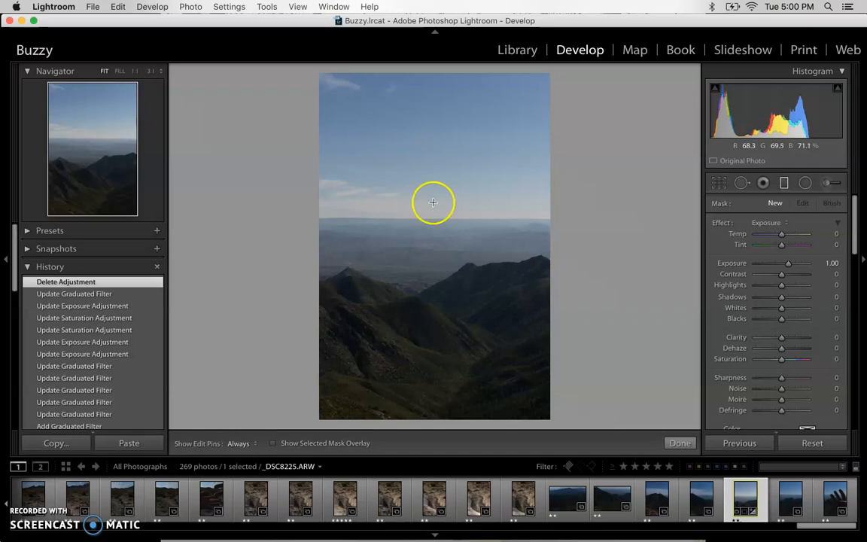
left_click(784, 183)
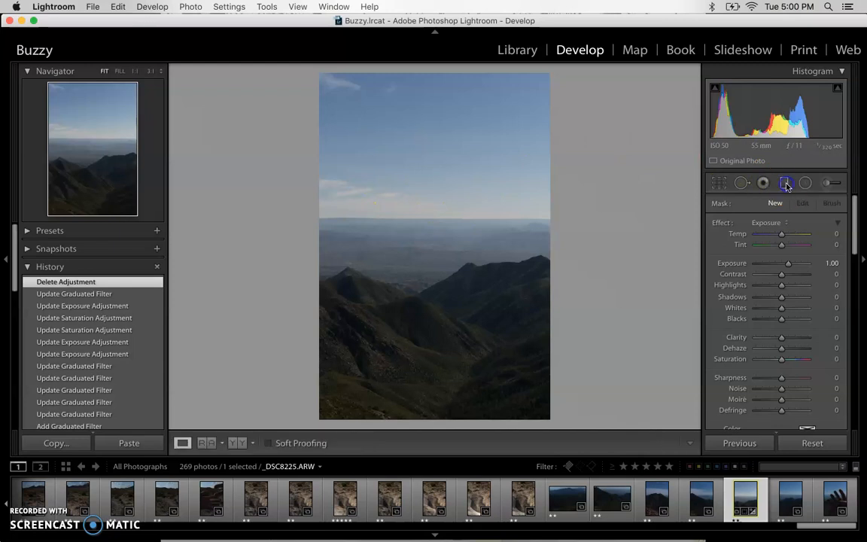
left_click(784, 184)
left_click_drag(322, 191, 542, 271)
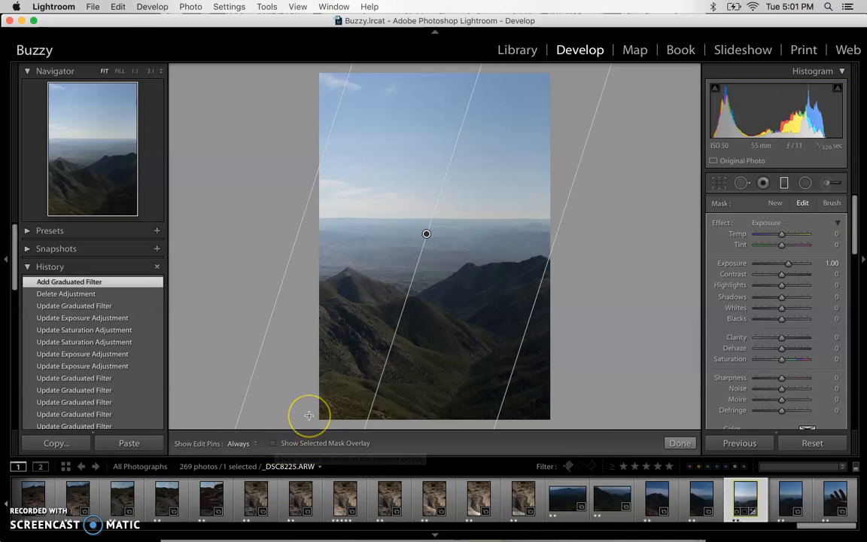
key("o")
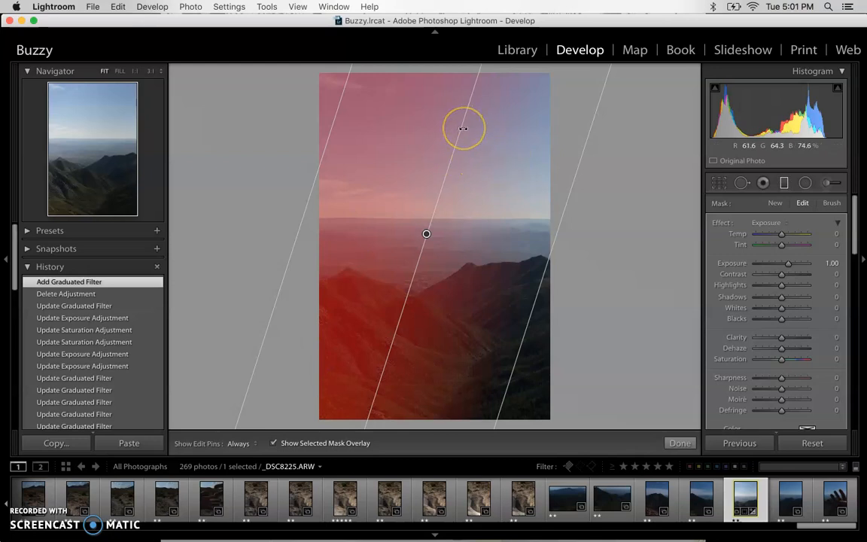
Step: Level the filter and fit its lines over the sky, fading just below the horizon
left_click_drag(463, 129, 576, 279)
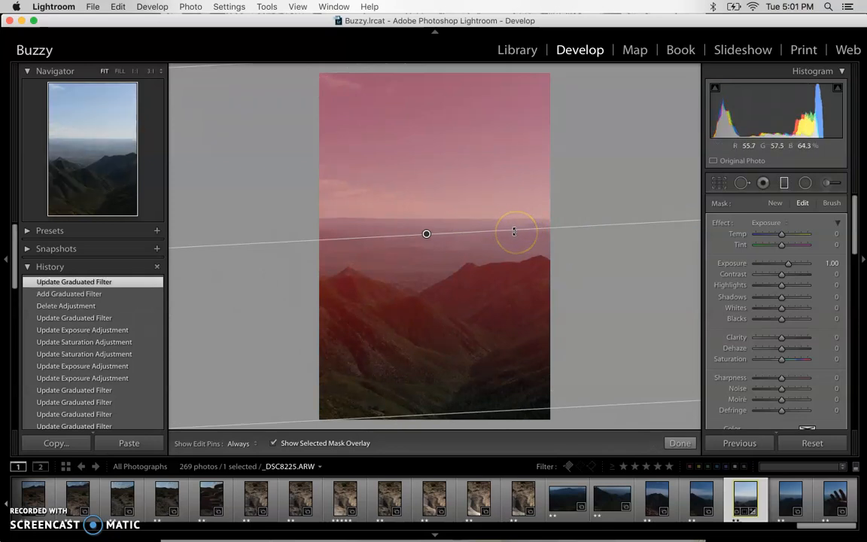
mouse_move(497, 227)
left_mouse_down()
mouse_move(523, 250)
mouse_move(481, 325)
mouse_move(413, 331)
mouse_move(464, 314)
mouse_move(484, 278)
mouse_move(485, 235)
left_mouse_up()
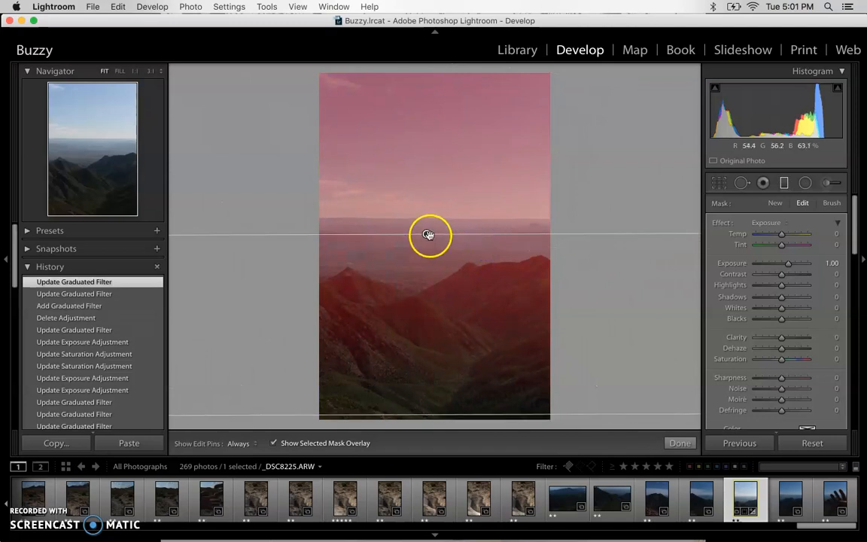
left_click_drag(428, 235, 426, 219)
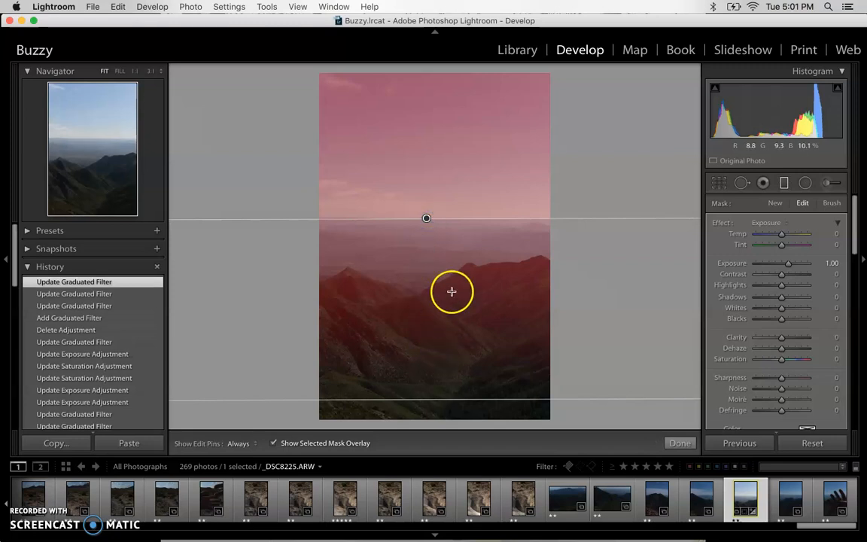
left_click_drag(445, 396, 435, 280)
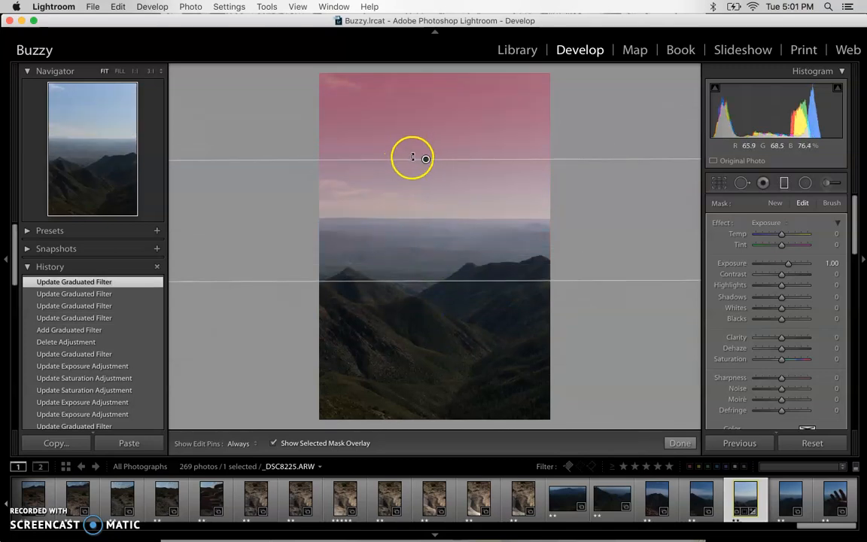
left_click_drag(425, 159, 433, 226)
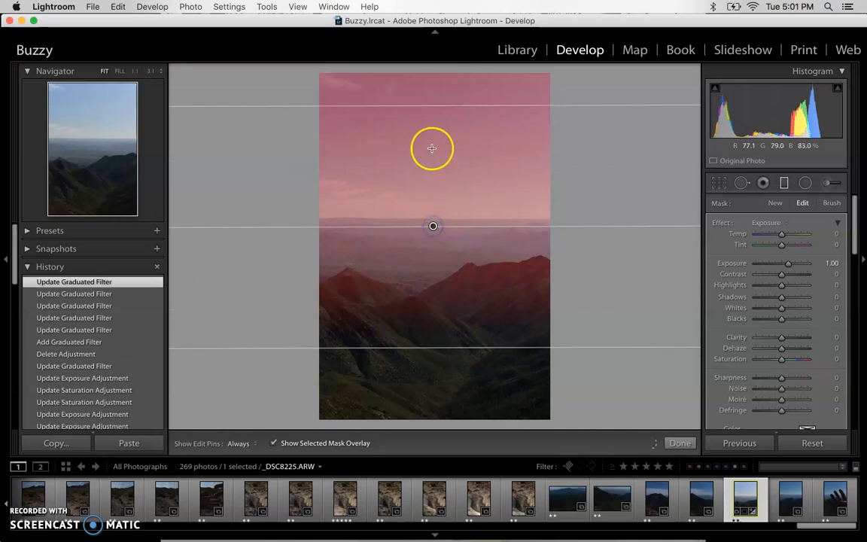
left_click_drag(429, 100, 430, 69)
left_click_drag(422, 344, 425, 248)
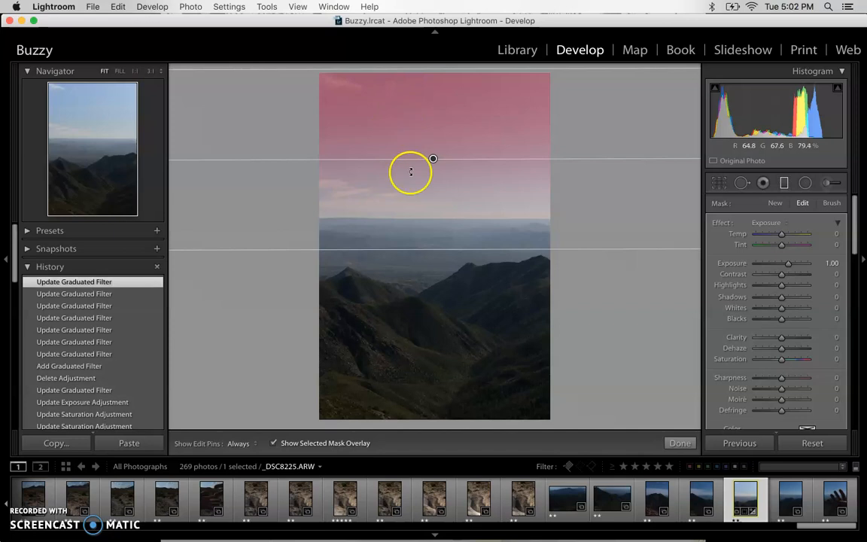
mouse_move(432, 158)
left_mouse_down()
mouse_move(436, 169)
mouse_move(434, 160)
left_mouse_up()
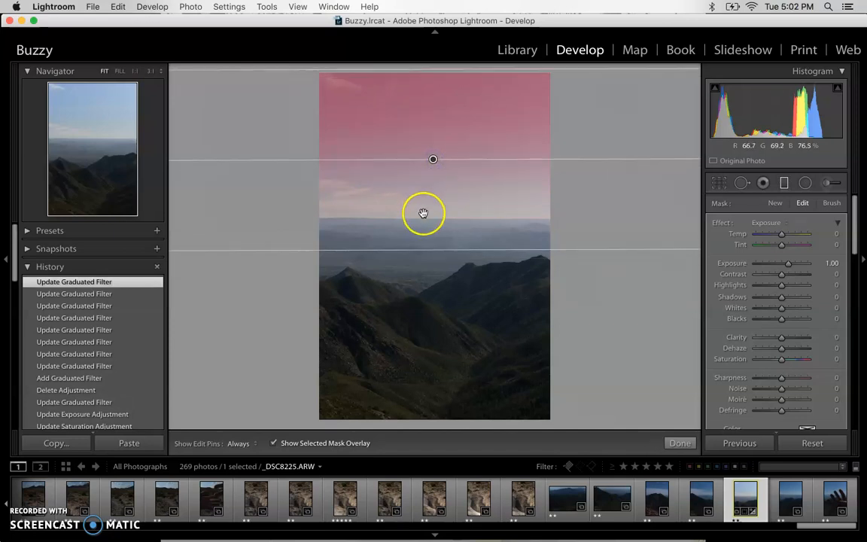
left_click_drag(424, 248, 421, 259)
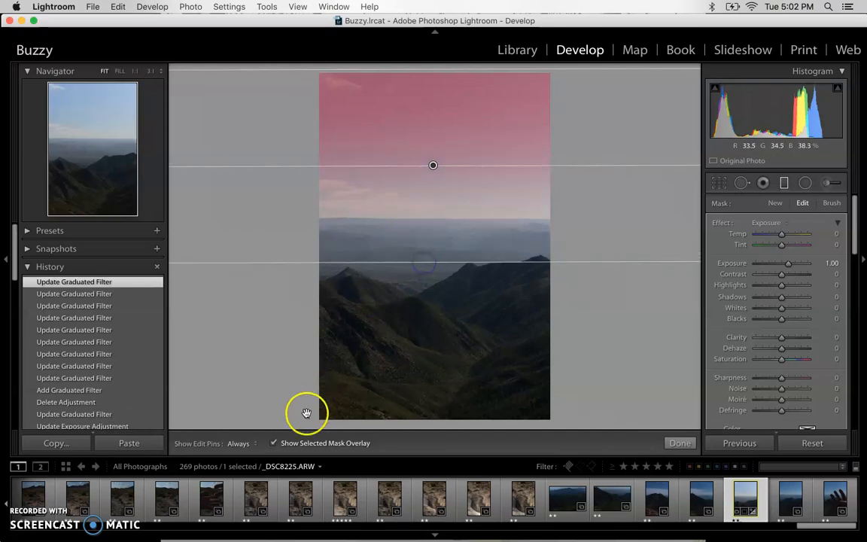
Step: Set the sky filter to Temp -39, Exposure 0.33, Highlights 47, Saturation 58, and extend its fade lower
left_click(273, 443)
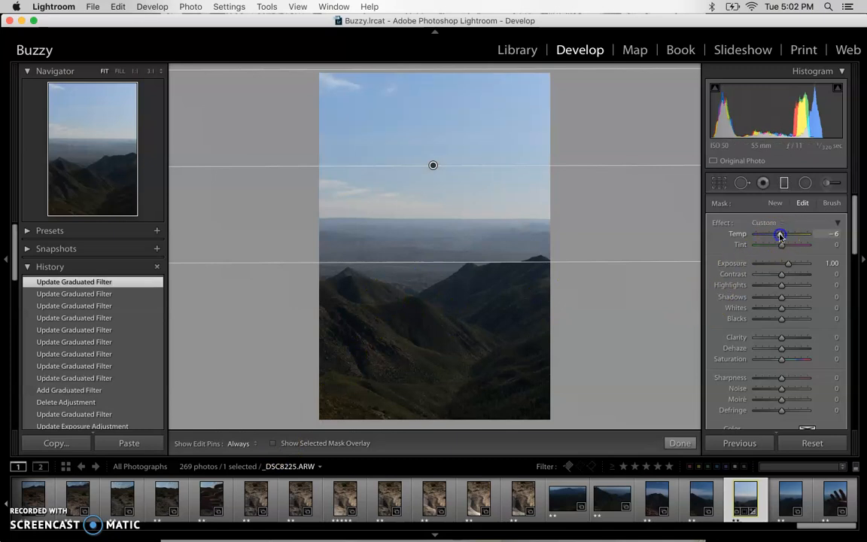
left_click_drag(767, 236, 792, 286)
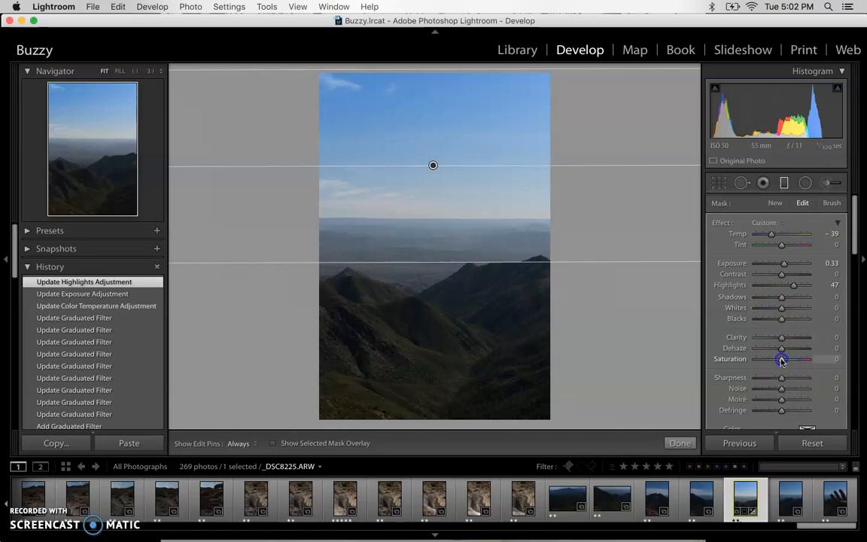
mouse_move(786, 361)
left_mouse_down()
mouse_move(812, 354)
mouse_move(797, 358)
left_mouse_up()
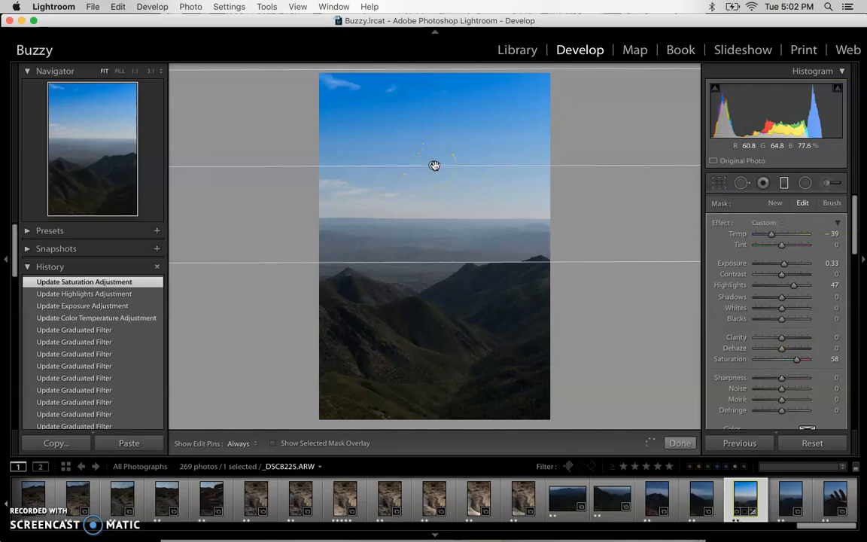
mouse_move(434, 165)
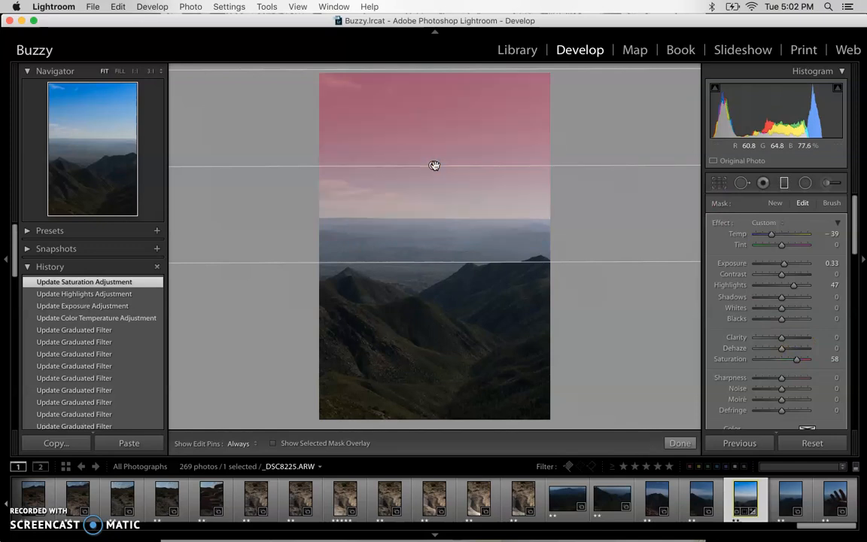
left_click_drag(458, 260, 407, 269)
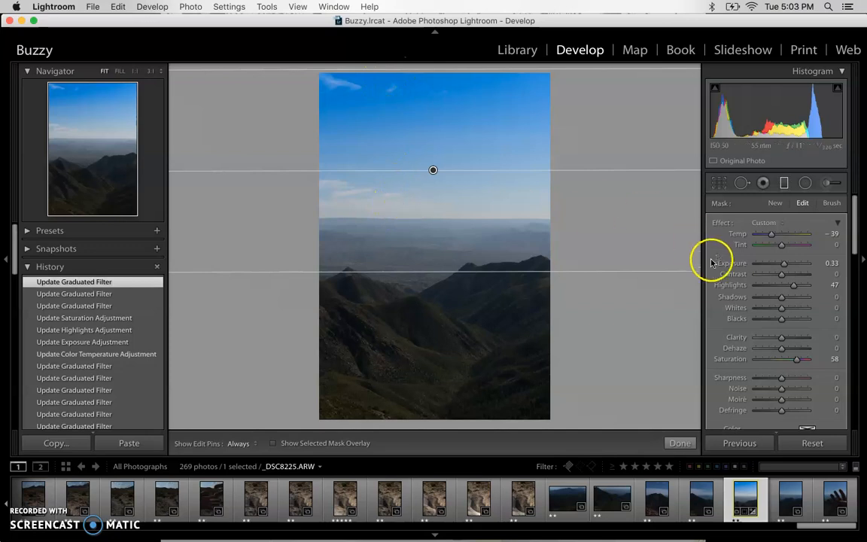
scroll(715, 275, "down", 3)
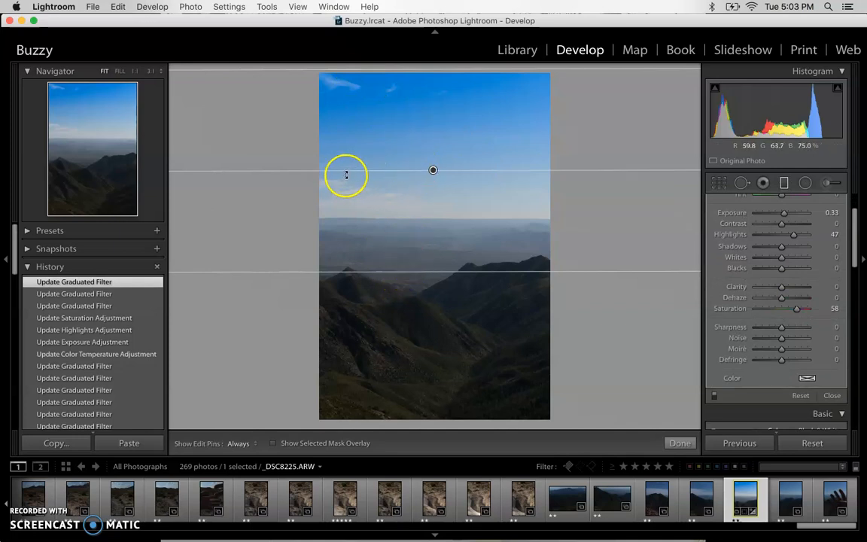
Step: Apply the sky filter, switch to _DSC8222.ARW and raise its Exposure to +1.30
left_click(680, 444)
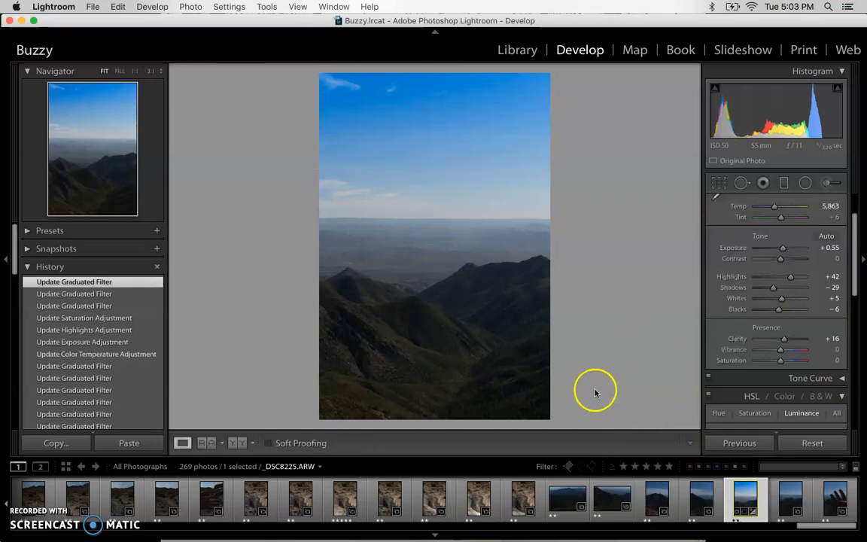
left_click(610, 494)
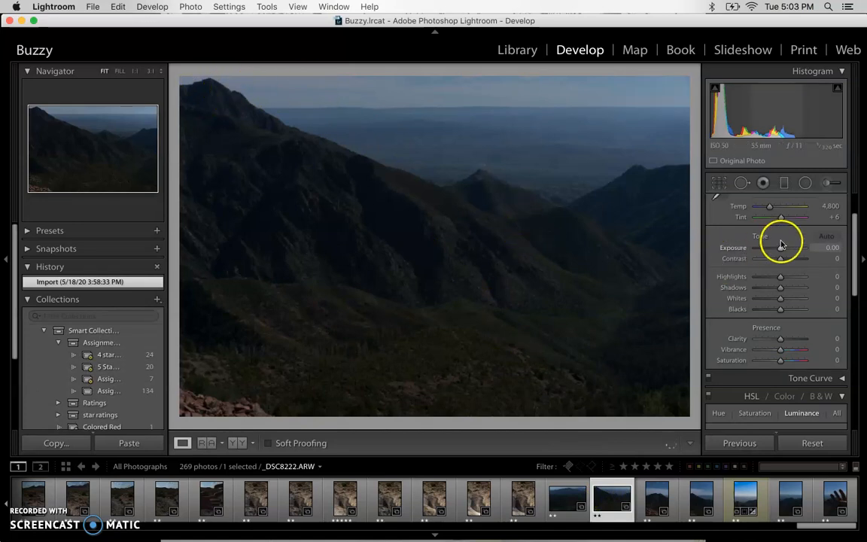
left_click_drag(781, 249, 786, 250)
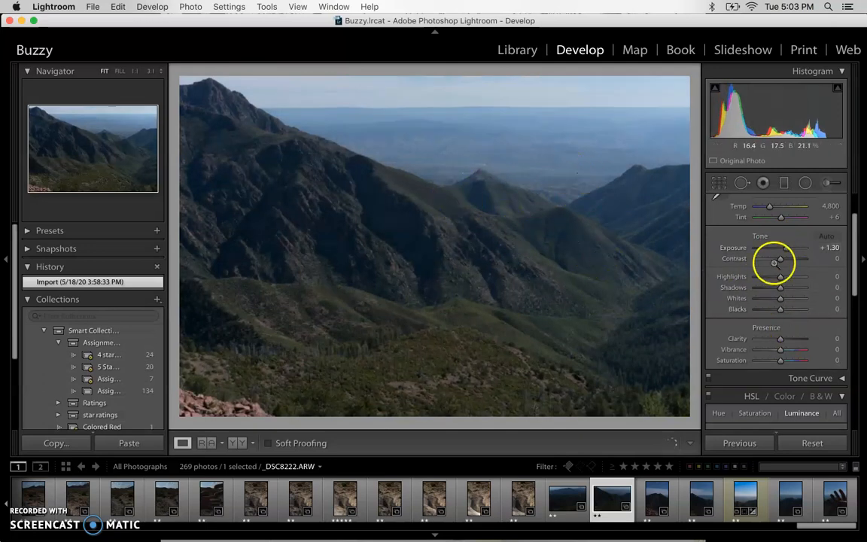
Step: Draw a graduated filter on _DSC8222.ARW and tilt it over the sky to follow the skyline
left_click(785, 185)
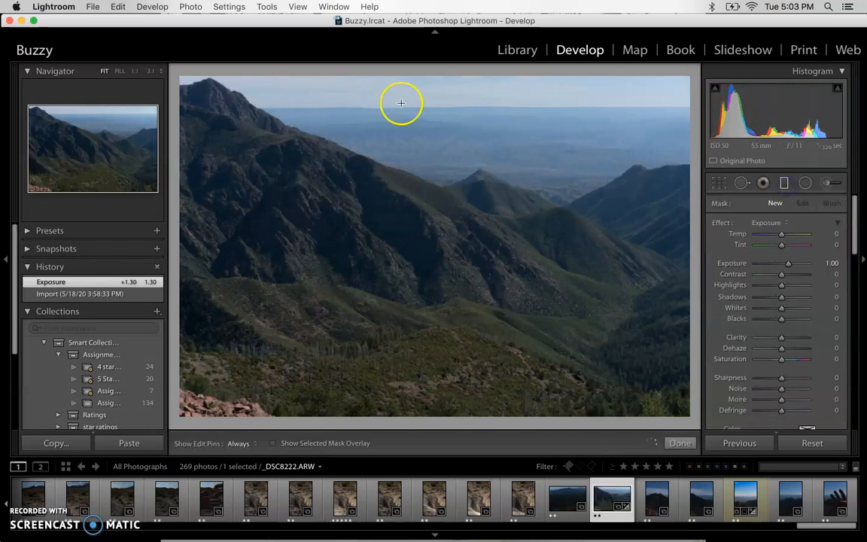
left_click_drag(185, 118, 342, 125)
left_click_drag(489, 144, 418, 237)
left_click_drag(359, 119, 440, 147)
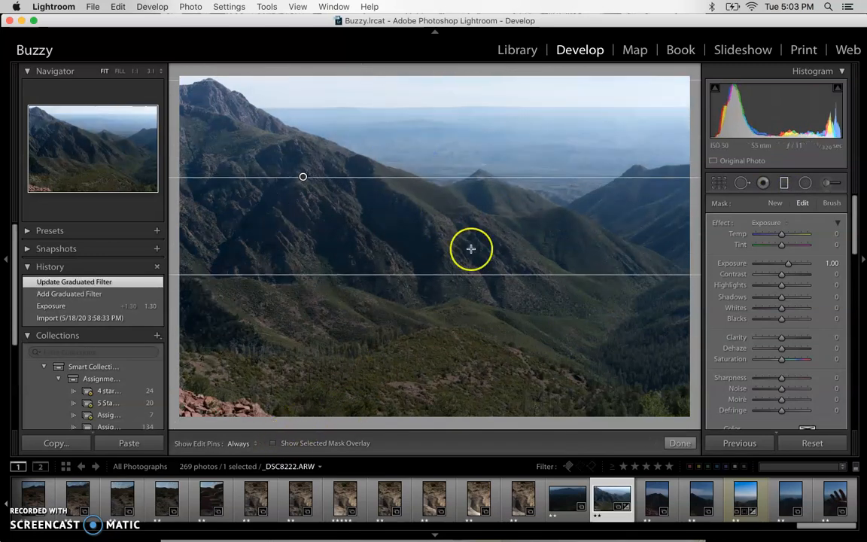
key("o")
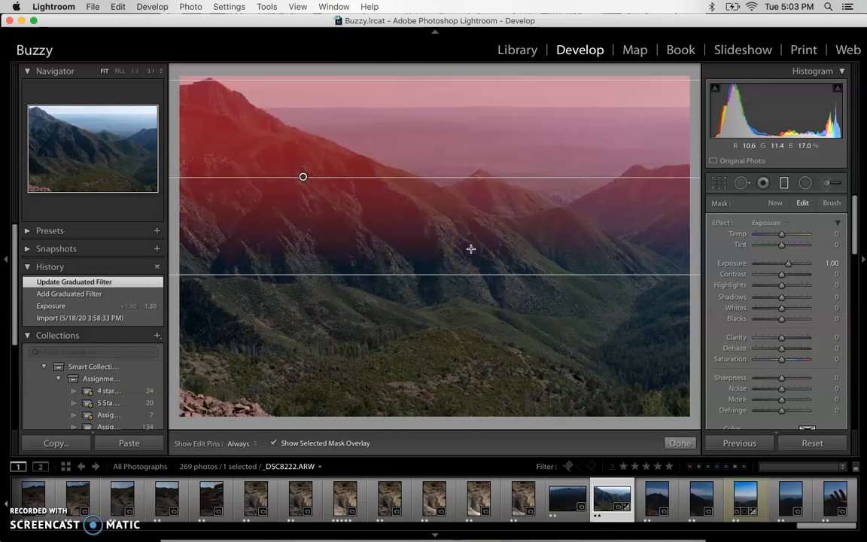
left_click_drag(432, 83, 435, 70)
mouse_move(408, 173)
left_mouse_down()
mouse_move(410, 158)
mouse_move(422, 175)
left_mouse_up()
left_click_drag(393, 277, 420, 141)
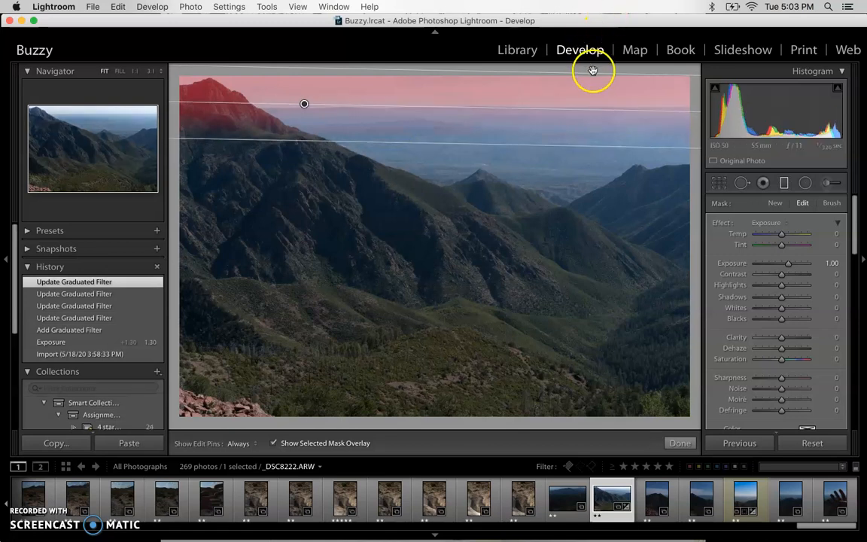
left_click_drag(594, 70, 595, 68)
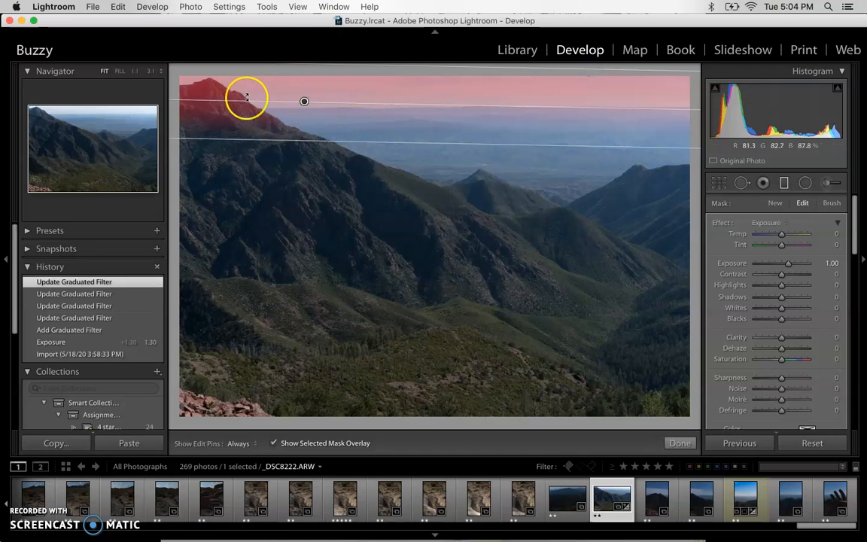
left_click_drag(229, 95, 232, 94)
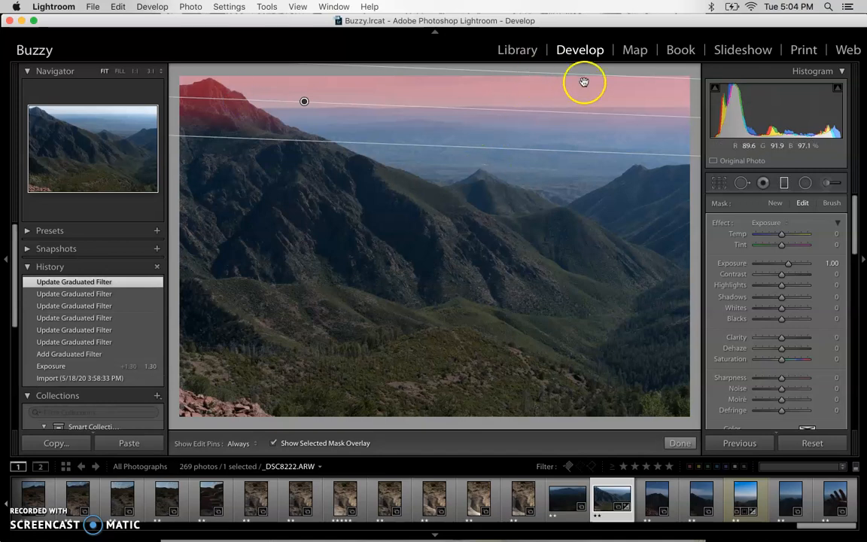
Step: Switch between the brush and graduated filter tools, ending with the sky filter's pin selected for editing
left_click(831, 186)
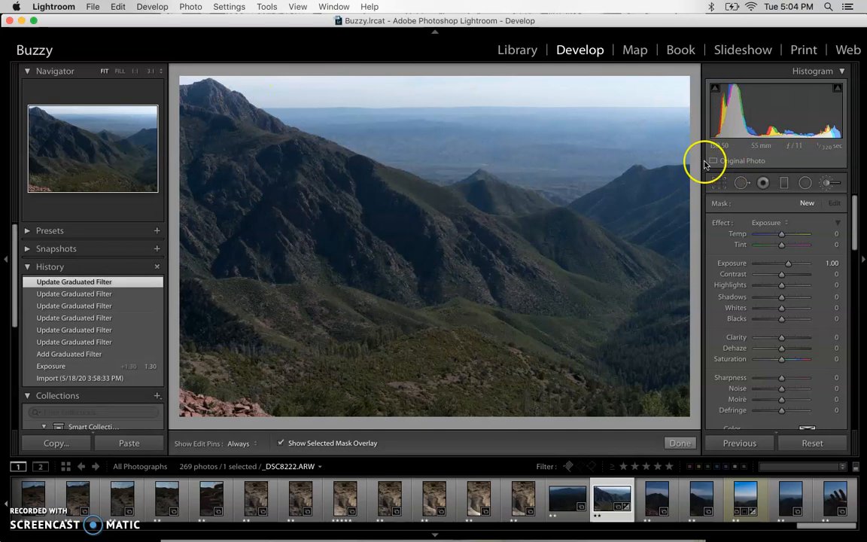
left_click(784, 182)
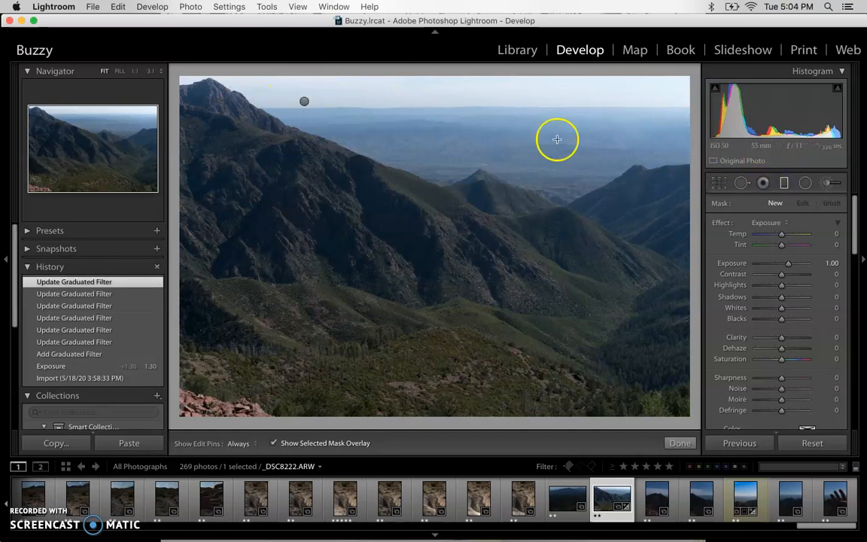
left_click(303, 101)
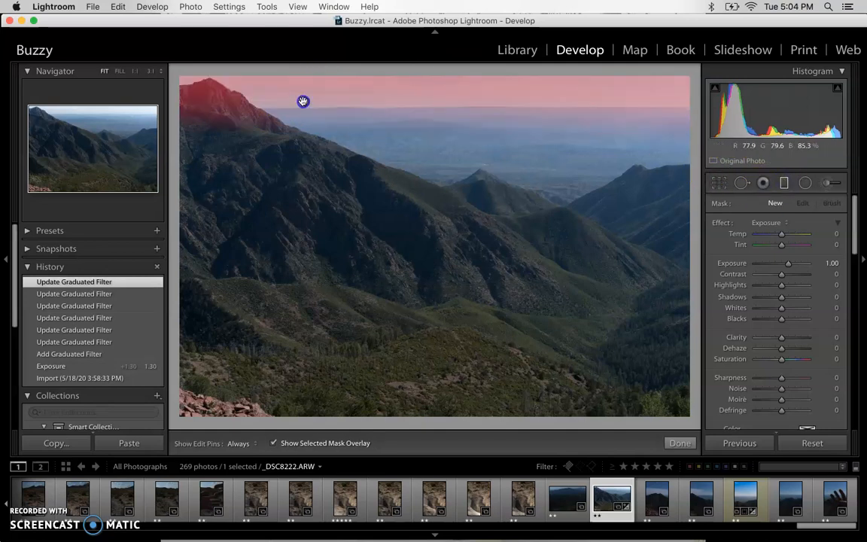
left_click(833, 185)
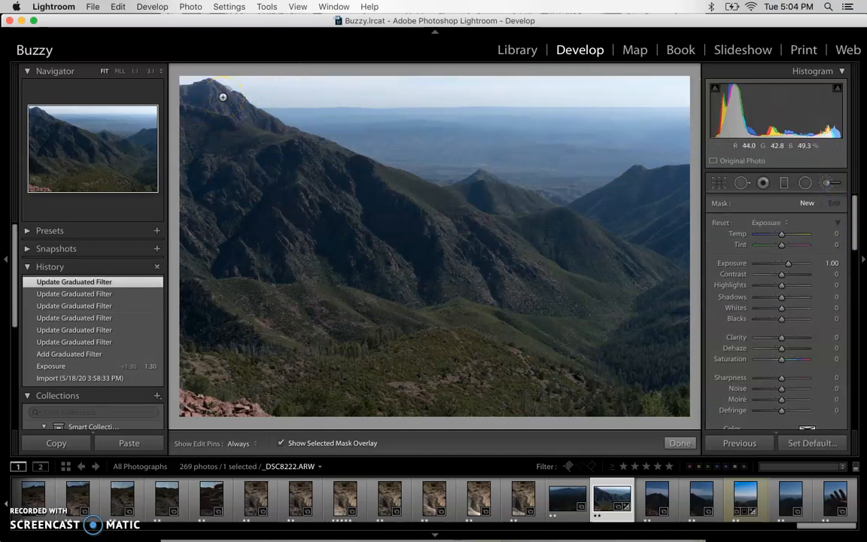
left_click(784, 183)
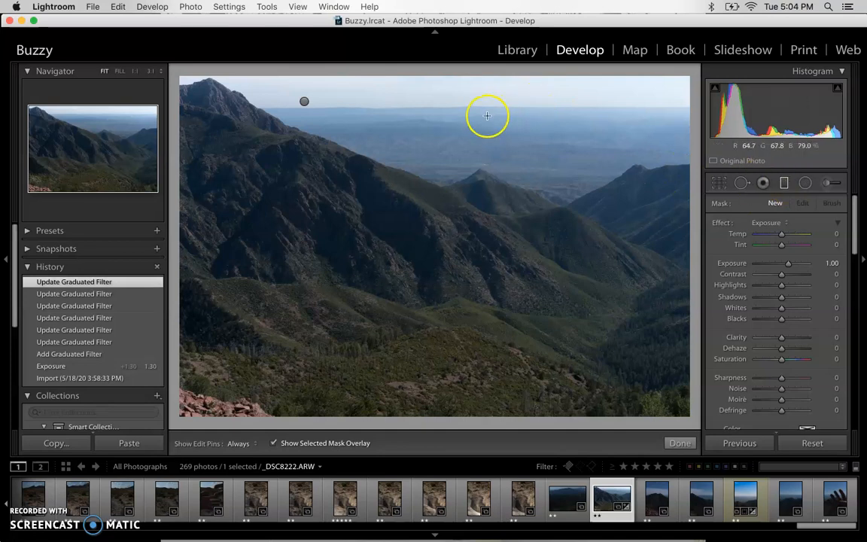
left_click(304, 101)
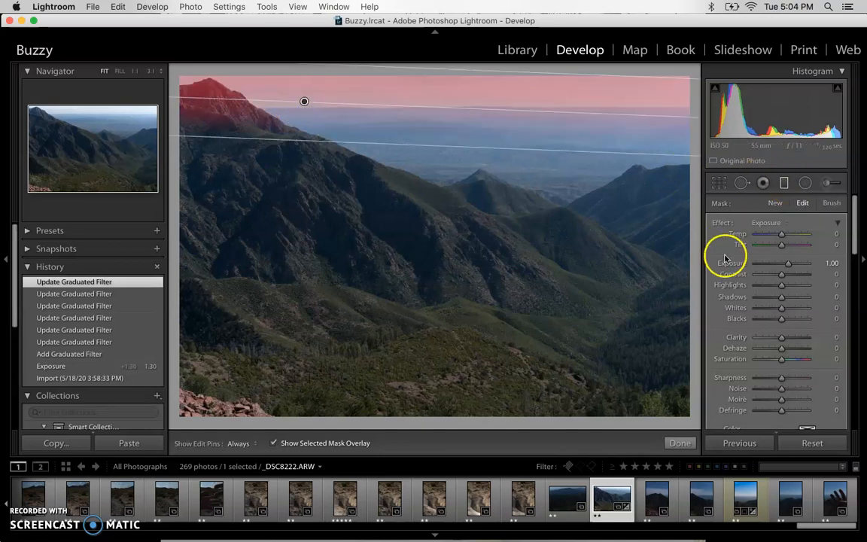
Step: Darken the sky filter's exposure to -0.70 with the mask overlay hidden
left_click_drag(783, 264, 777, 263)
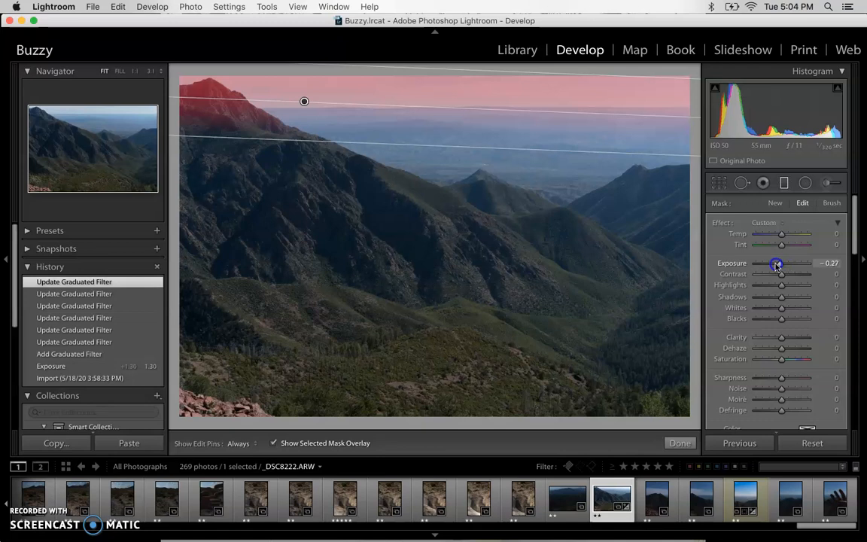
left_click(273, 443)
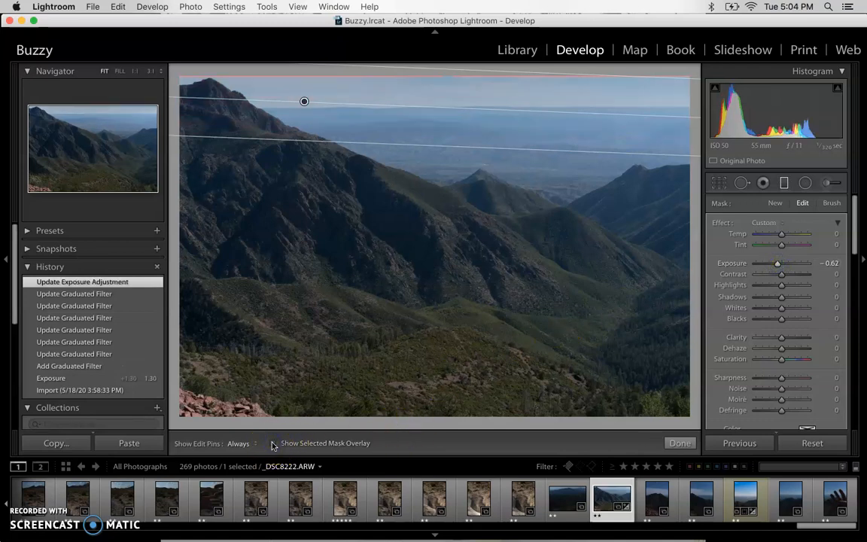
mouse_move(779, 267)
left_mouse_down()
mouse_move(773, 262)
mouse_move(778, 267)
left_mouse_up()
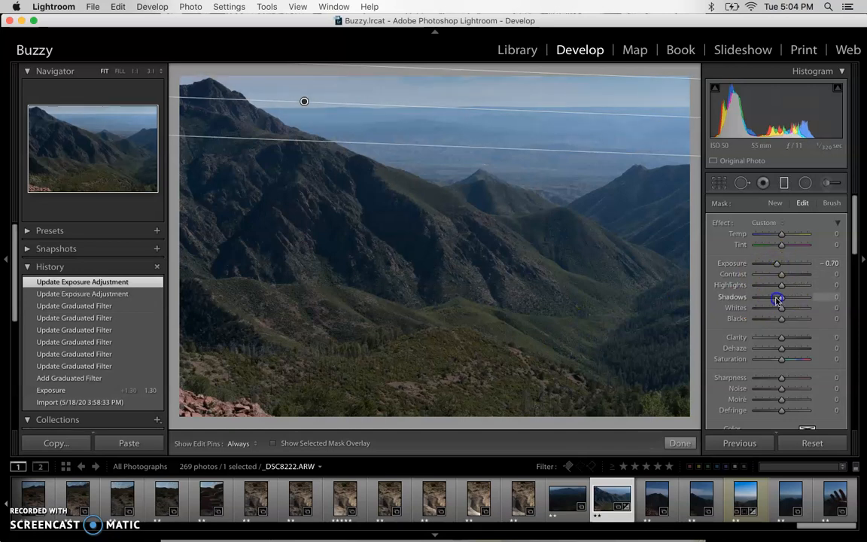
Step: Adjust the tone sliders to end at Whites 54 and Saturation 39, then apply the sky filter
left_click_drag(789, 301, 694, 307)
left_click_drag(865, 307, 827, 311)
left_click_drag(782, 301, 781, 301)
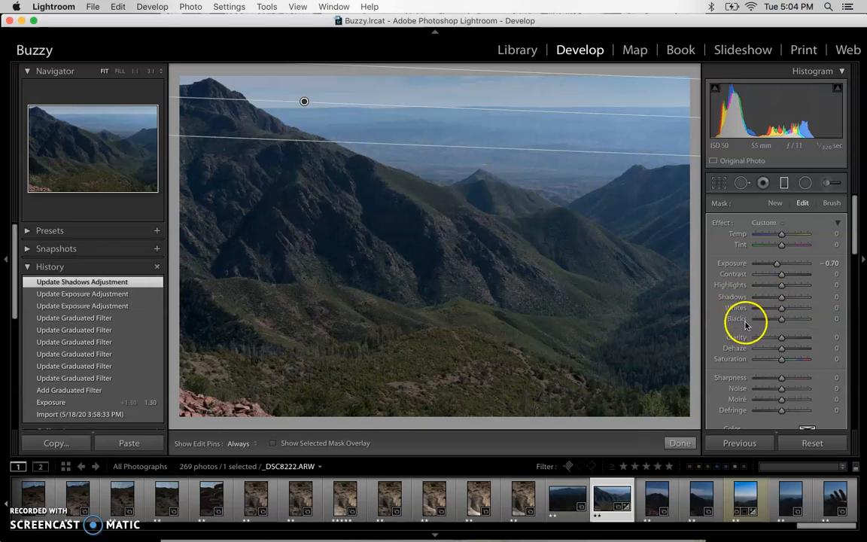
mouse_move(785, 300)
left_mouse_down()
mouse_move(780, 310)
mouse_move(804, 307)
mouse_move(781, 310)
mouse_move(796, 309)
left_mouse_up()
double_click(729, 298)
mouse_move(792, 360)
left_mouse_down()
mouse_move(799, 359)
mouse_move(791, 360)
left_mouse_up()
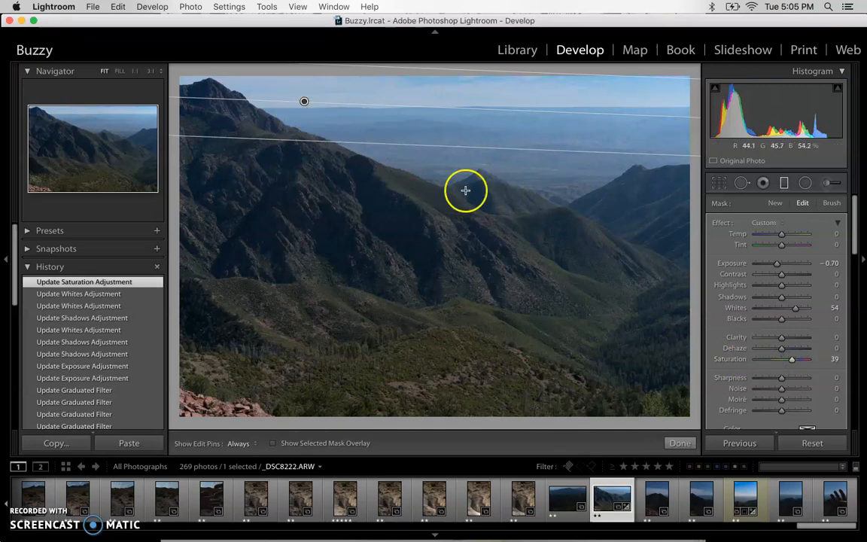
left_click(681, 441)
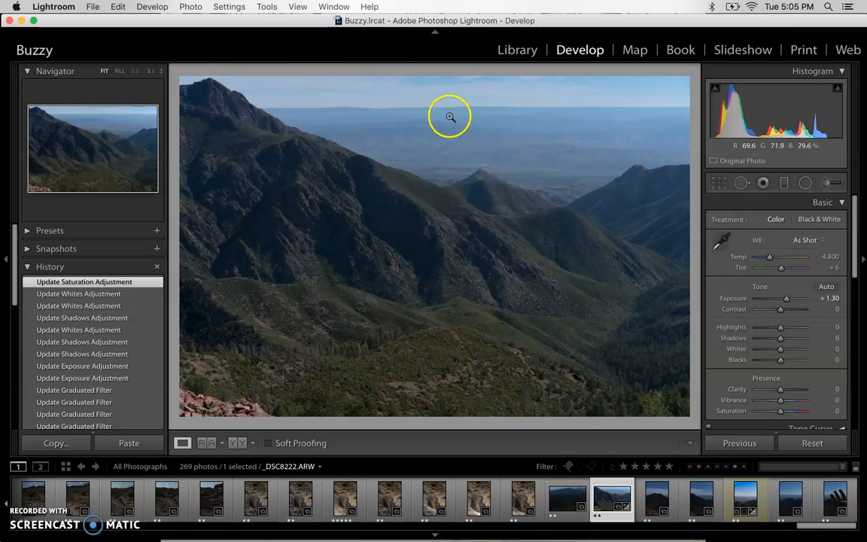
Step: Review the sky filter's mask on _DSC8222.ARW, then switch to _DSC8225.ARW
left_click(783, 182)
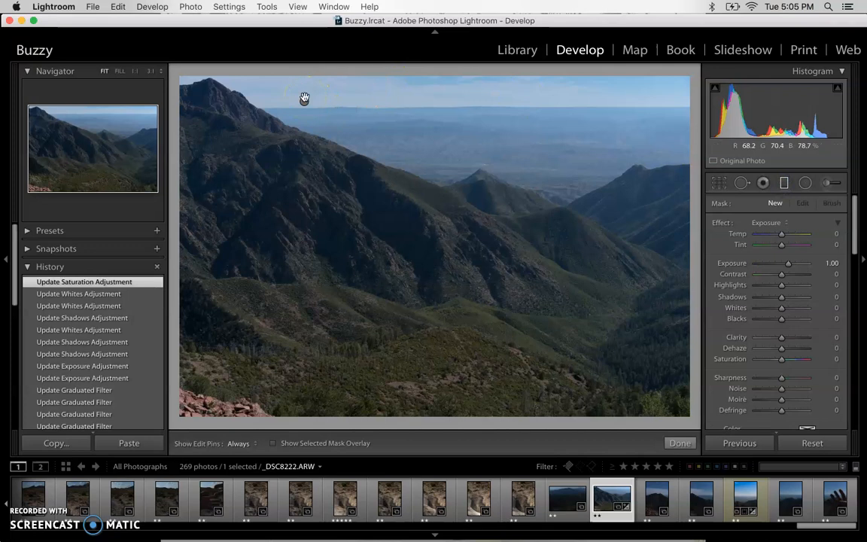
mouse_move(304, 99)
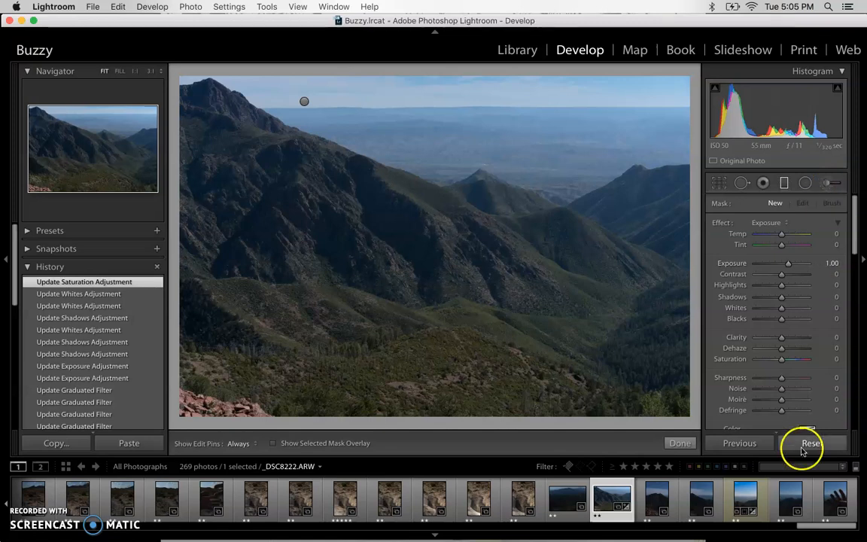
left_click(745, 497)
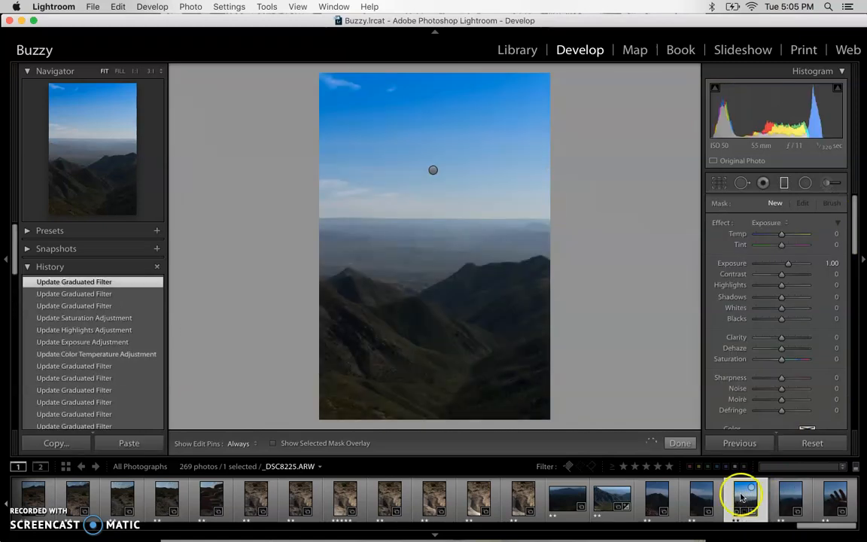
Step: Draw a new graduated filter over the foreground mountains of _DSC8225.ARW, roughly level
left_click(785, 182)
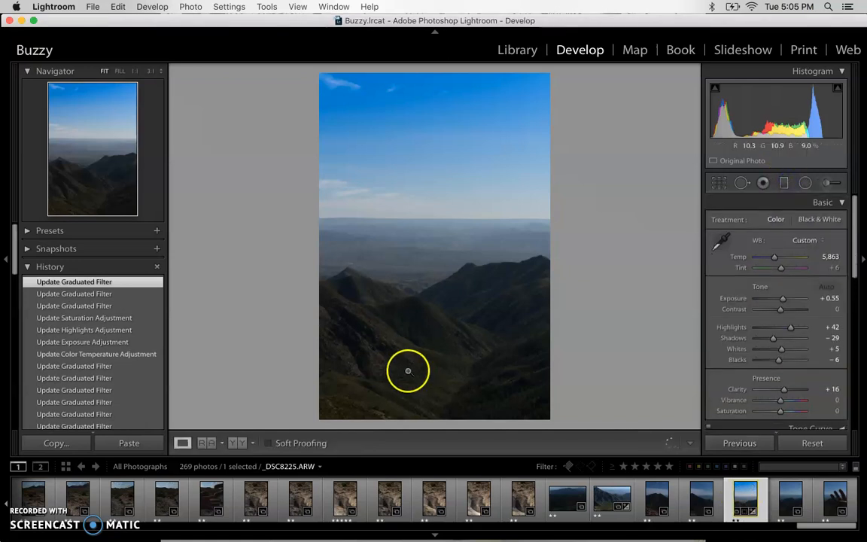
left_click(783, 183)
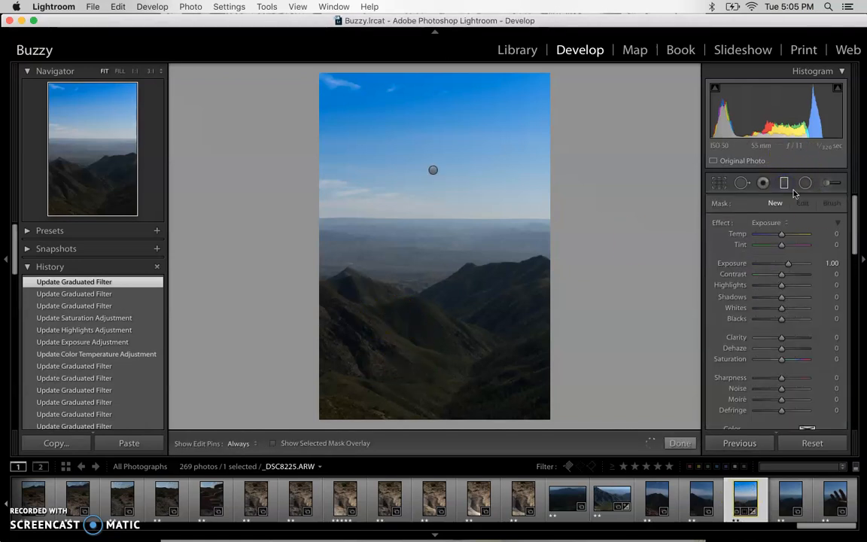
left_click(776, 203)
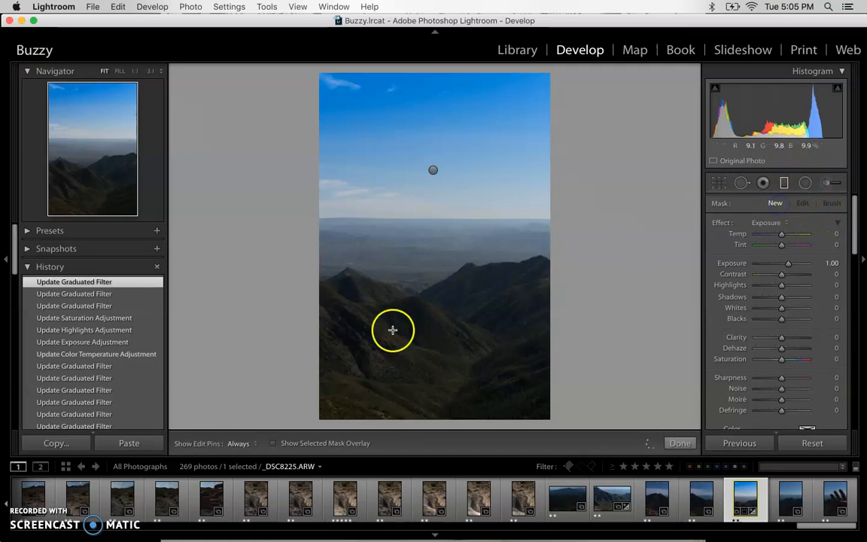
left_click_drag(316, 322, 467, 339)
left_click_drag(408, 146, 542, 236)
left_click_drag(418, 324, 429, 320)
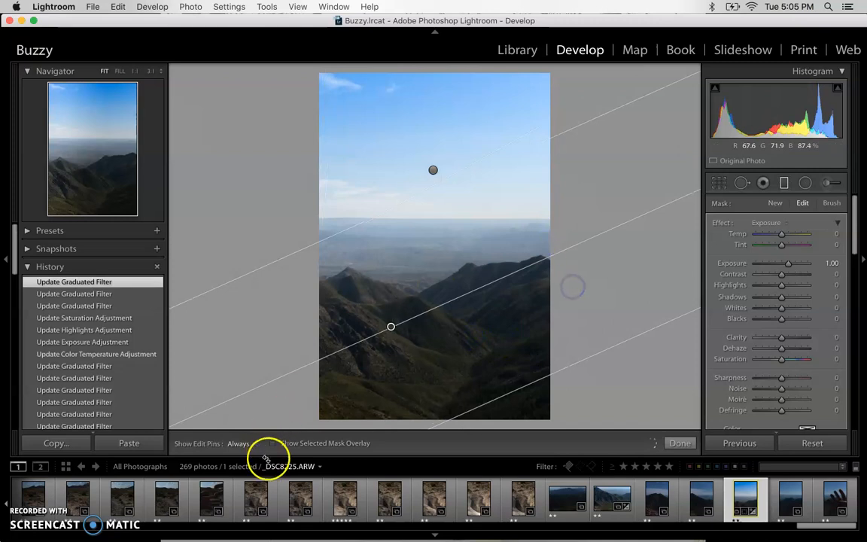
Step: Tilt the foreground filter along the ridges with the overlay shown and set Exposure to -1.00
left_click(273, 444)
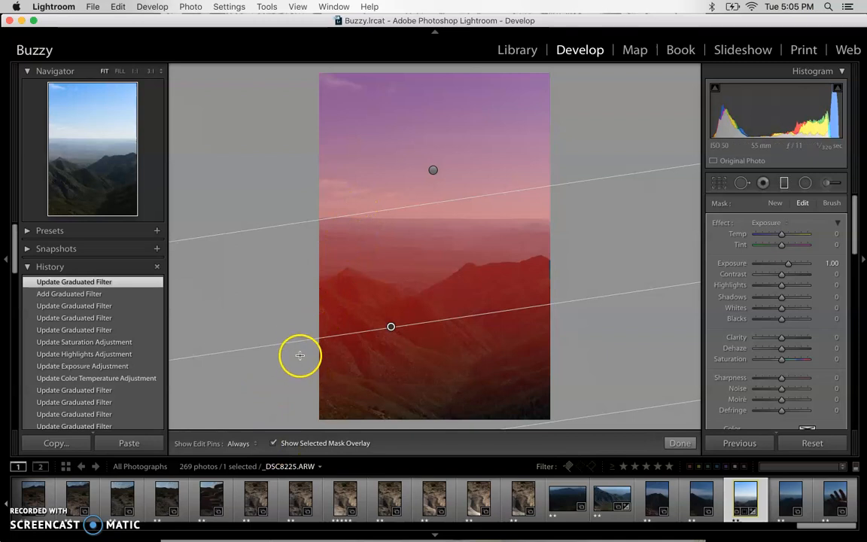
left_click_drag(298, 306, 706, 325)
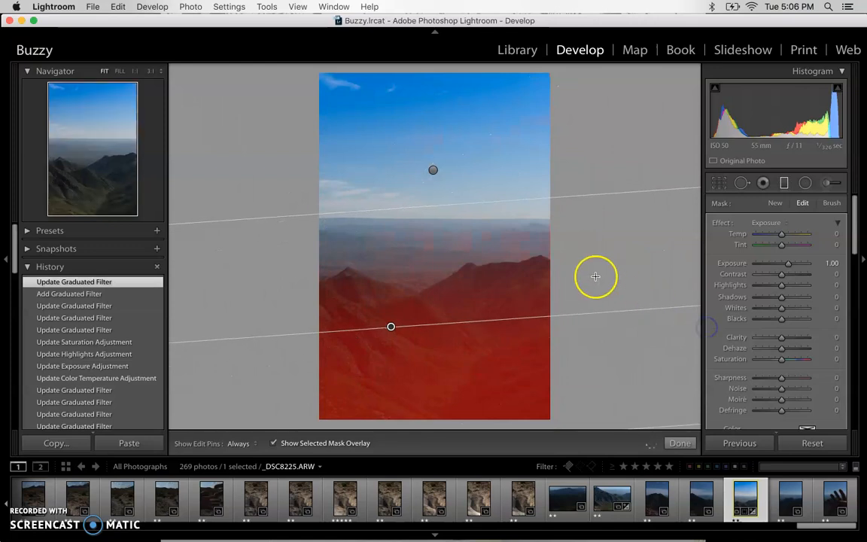
mouse_move(419, 208)
left_mouse_down()
mouse_move(426, 223)
mouse_move(419, 193)
left_mouse_up()
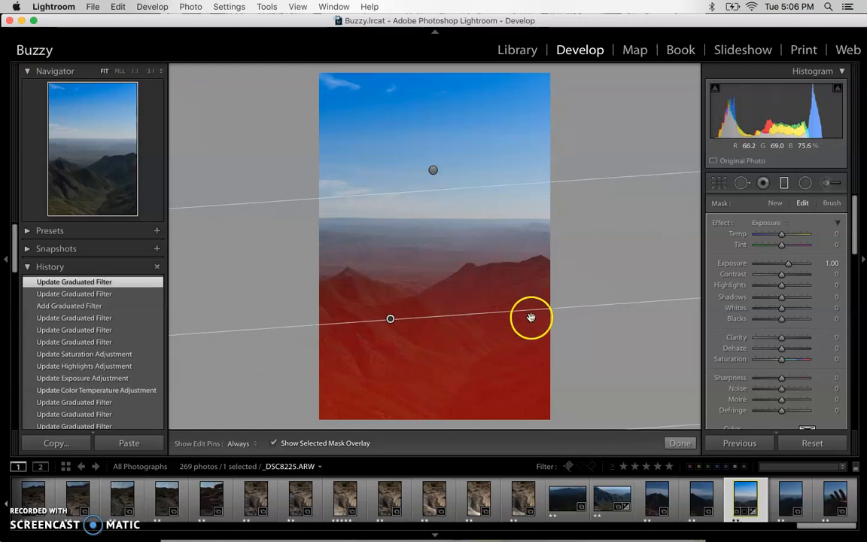
left_click_drag(788, 268, 775, 269)
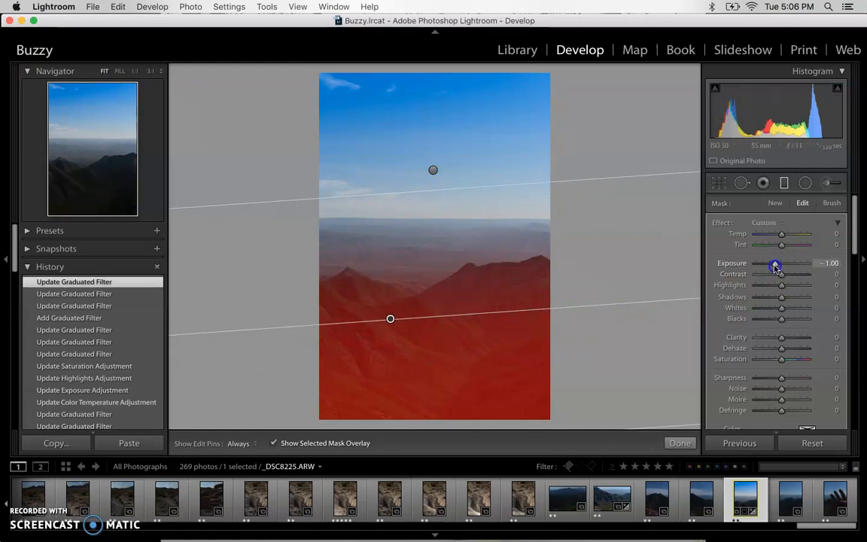
Step: Give the foreground filter Exposure -0.22, Clarity 68 and Saturation 100, then apply it
left_click(273, 445)
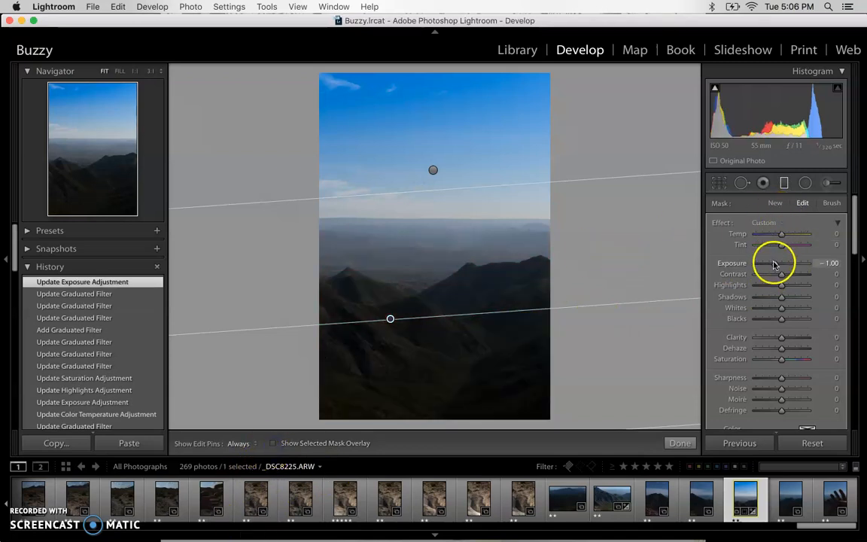
mouse_move(778, 265)
left_mouse_down()
mouse_move(764, 267)
mouse_move(794, 262)
mouse_move(782, 267)
left_mouse_up()
left_click(784, 338)
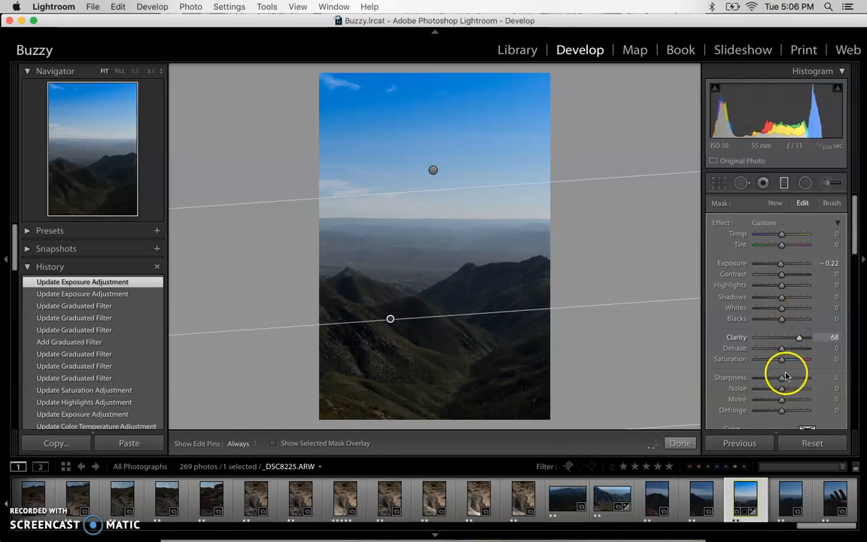
left_click(783, 360)
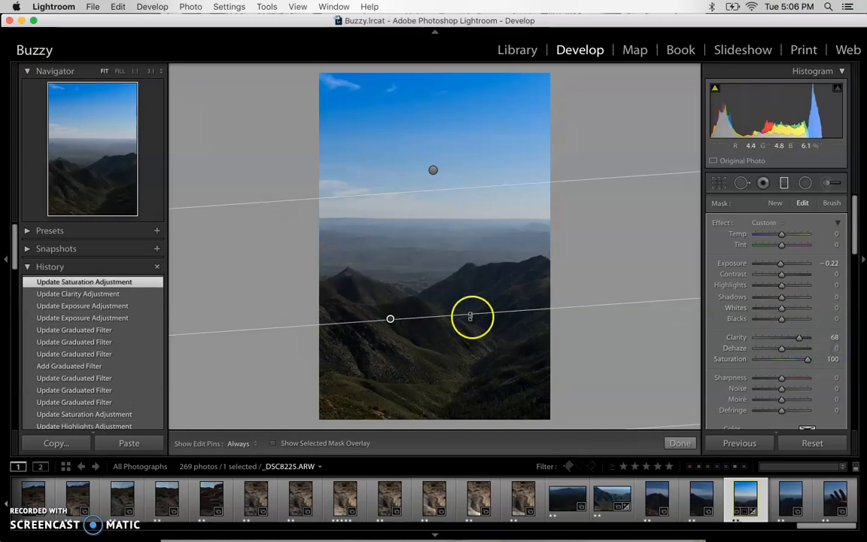
left_click(679, 443)
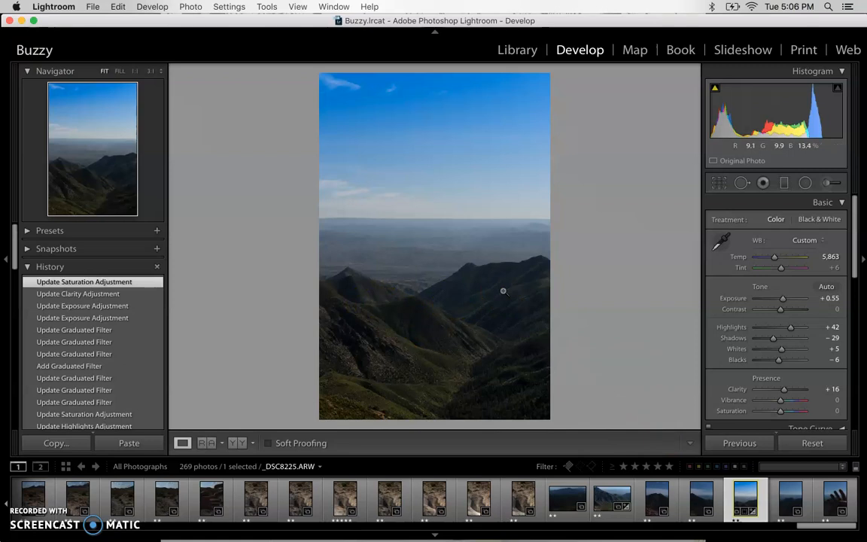
Step: Check the before view, then return to _DSC8222.ARW and select its sky filter's pin
key("backslash")
key("backslash")
key("backslash")
key("backslash")
key("backslash")
key("backslash")
left_click(610, 499)
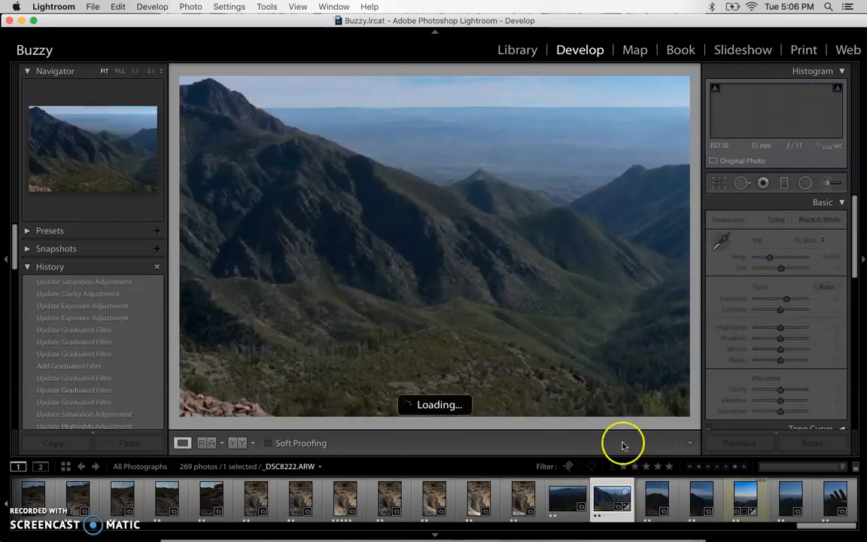
left_click(784, 182)
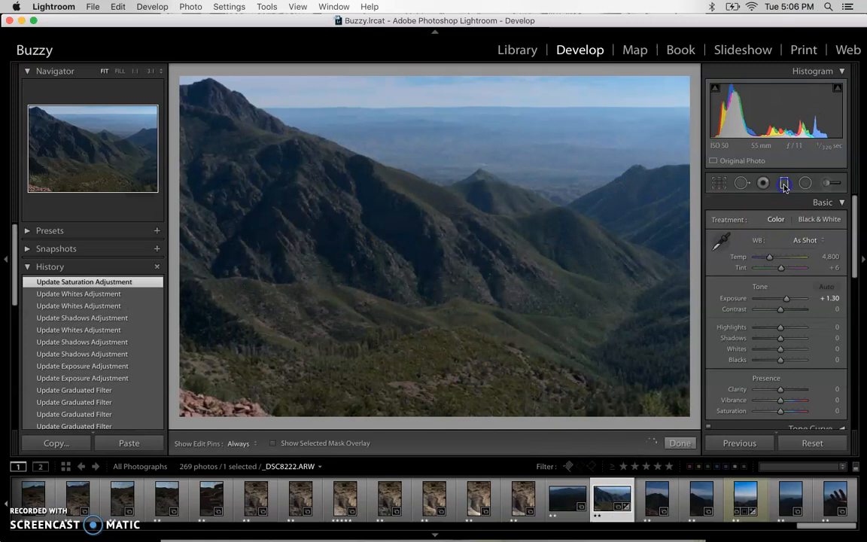
left_click(305, 100)
left_click(306, 100)
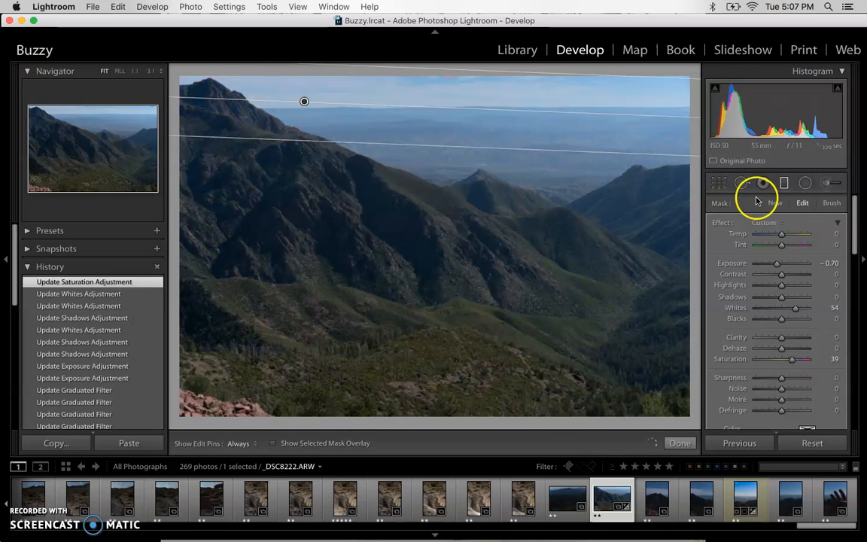
Step: Use an erasing brush with the red mask overlay on to clear the sky filter from the upper-left peak
left_click(832, 203)
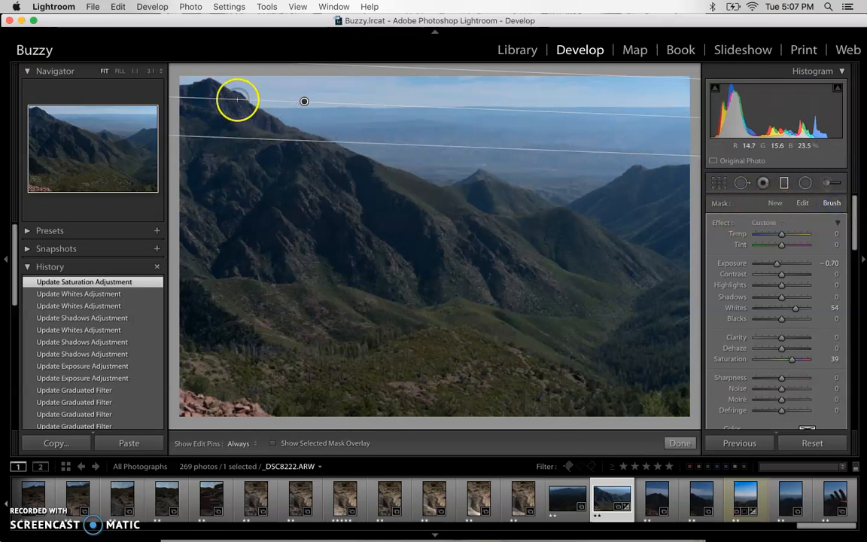
key("alt")
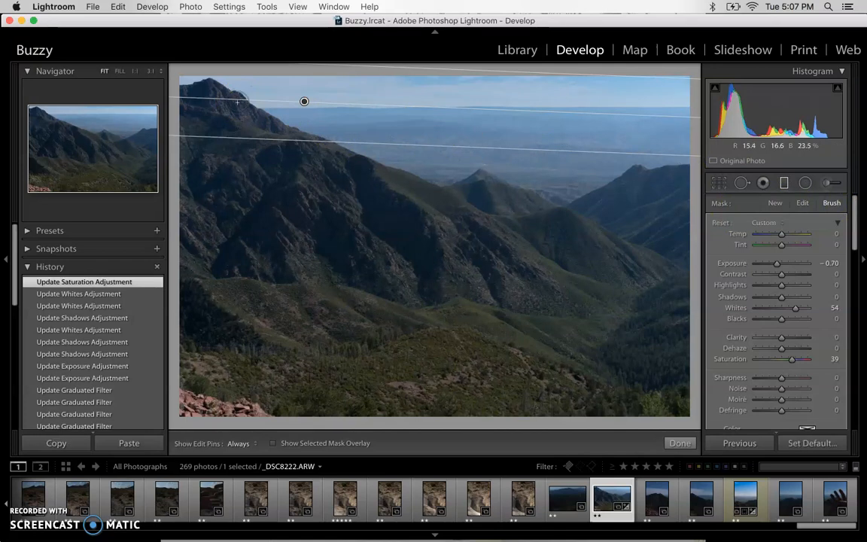
left_click_drag(186, 98, 200, 89)
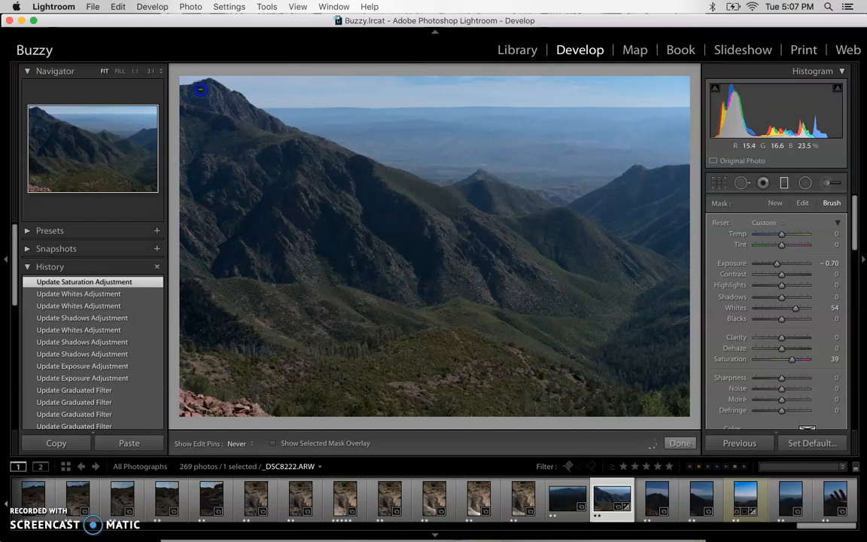
left_click(272, 446)
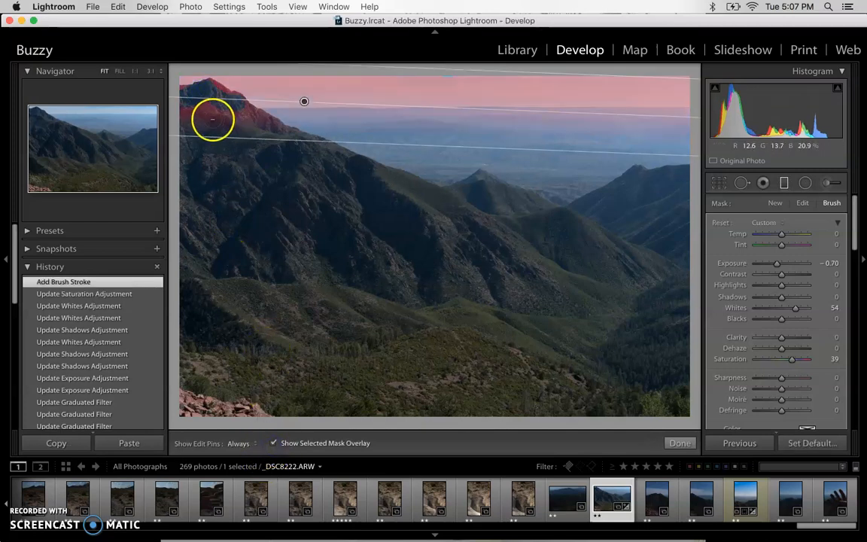
left_click_drag(202, 111, 219, 114)
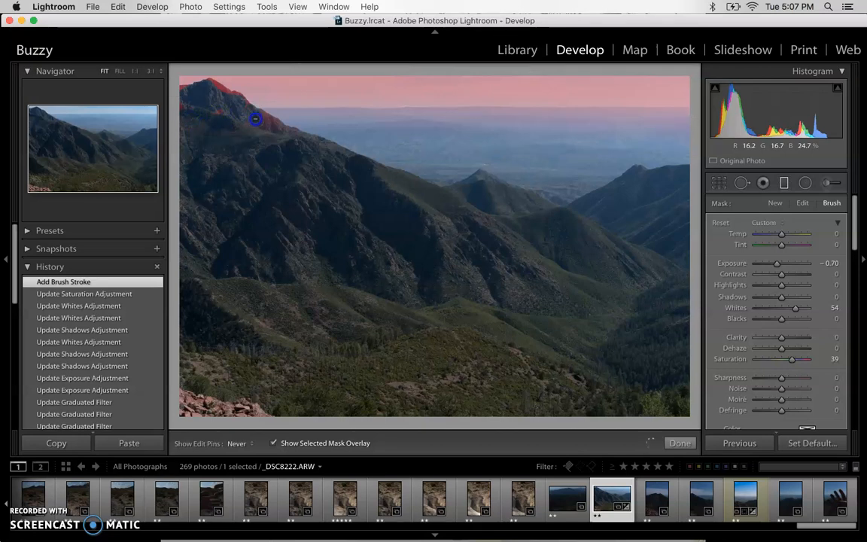
left_click_drag(188, 96, 160, 89)
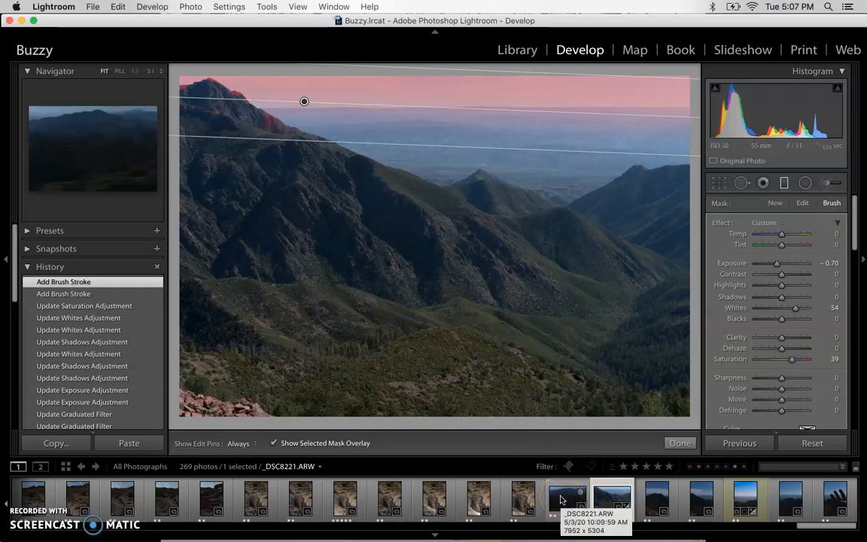
Step: Switch to _DSC8221 and add a +1.00 exposure graduated filter, narrowed and tilted along the ridgeline
left_click(679, 443)
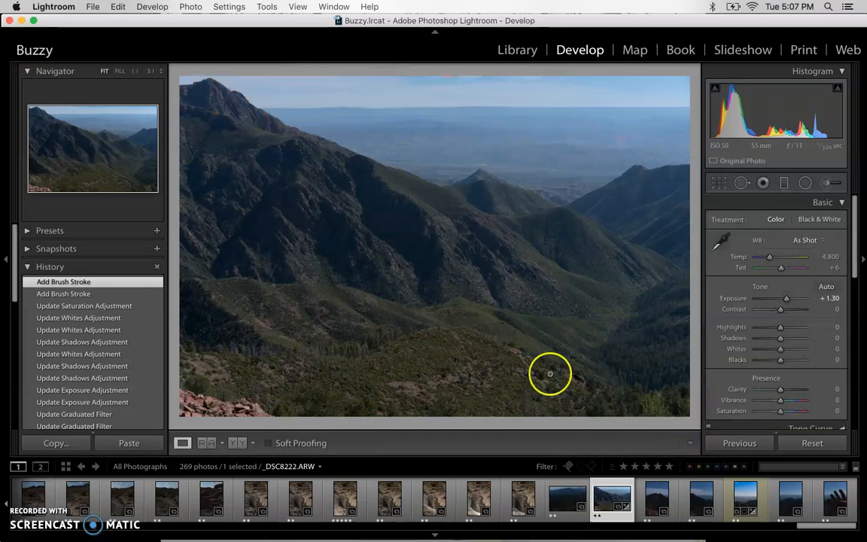
left_click(555, 496)
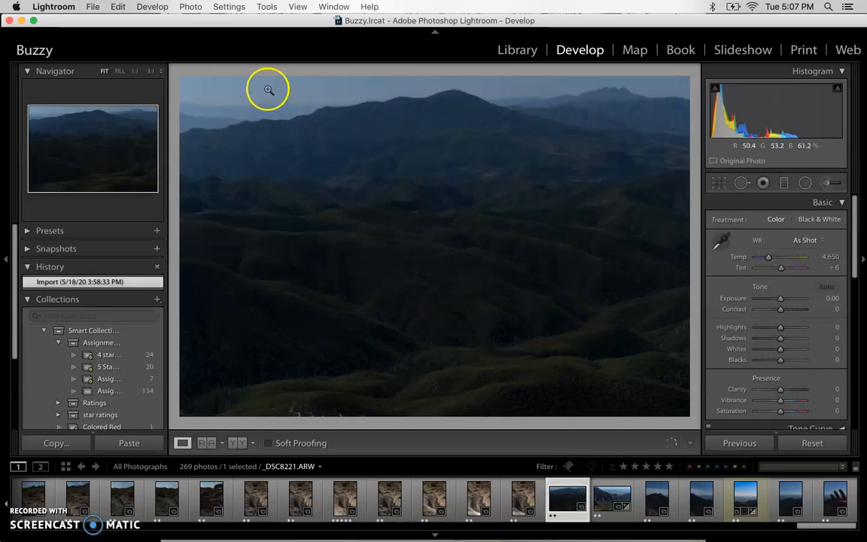
left_click(783, 182)
left_click_drag(413, 134, 447, 188)
left_click_drag(486, 119, 519, 133)
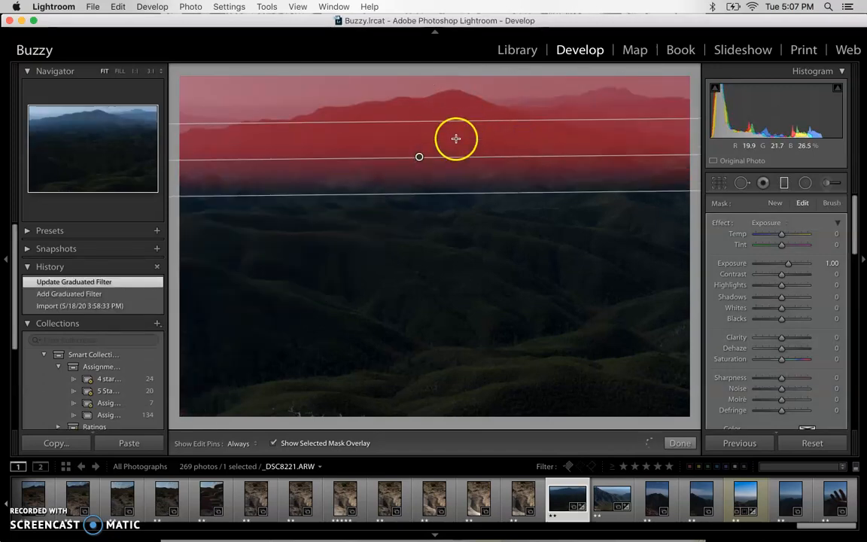
left_click_drag(420, 157, 429, 107)
mouse_move(423, 144)
left_mouse_down()
mouse_move(421, 130)
mouse_move(423, 138)
left_mouse_up()
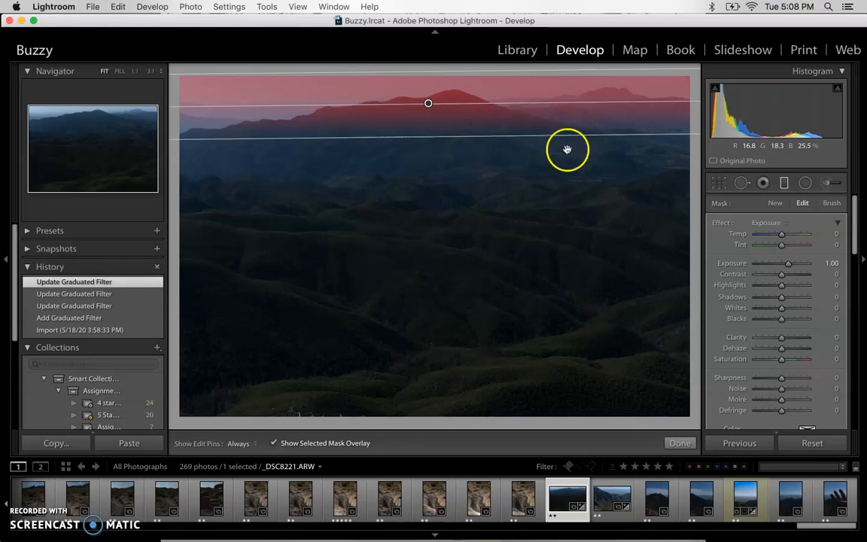
left_click_drag(242, 102, 249, 76)
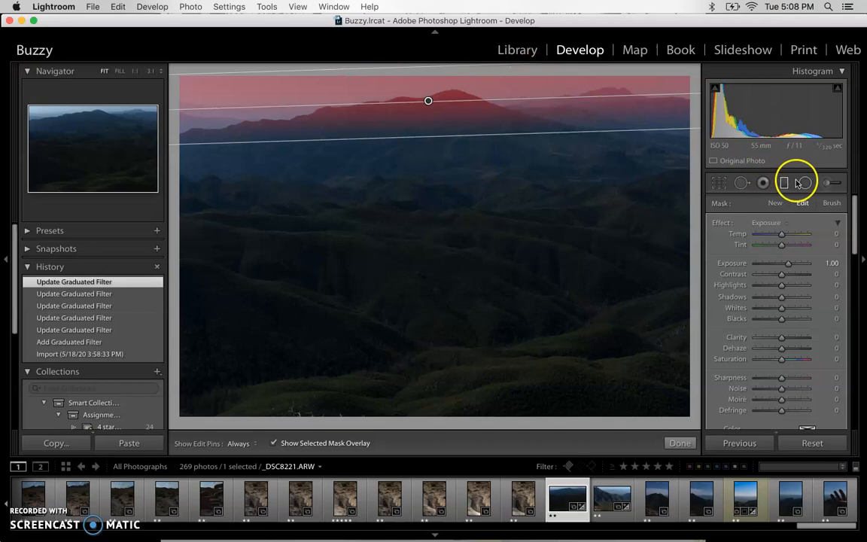
Step: Switch to the mask brush, paint a test stroke on the filter mask, then erase it
left_click(830, 203)
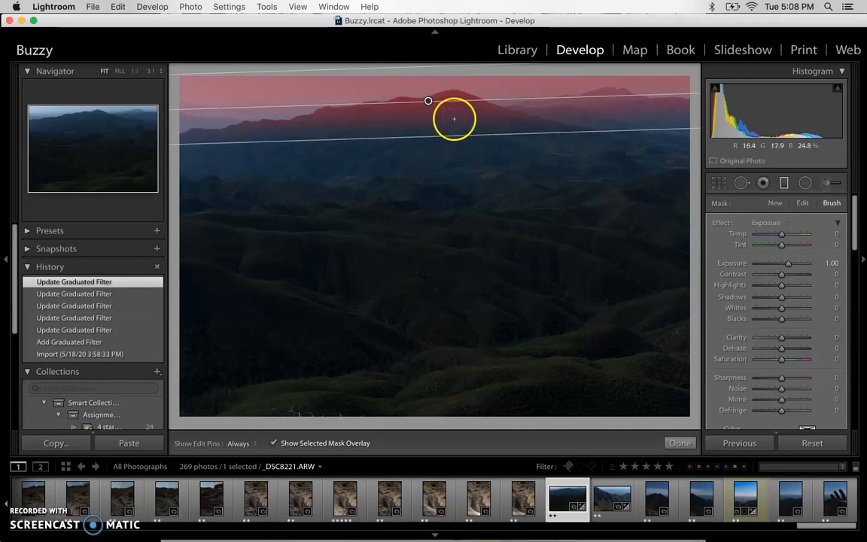
left_click(423, 126)
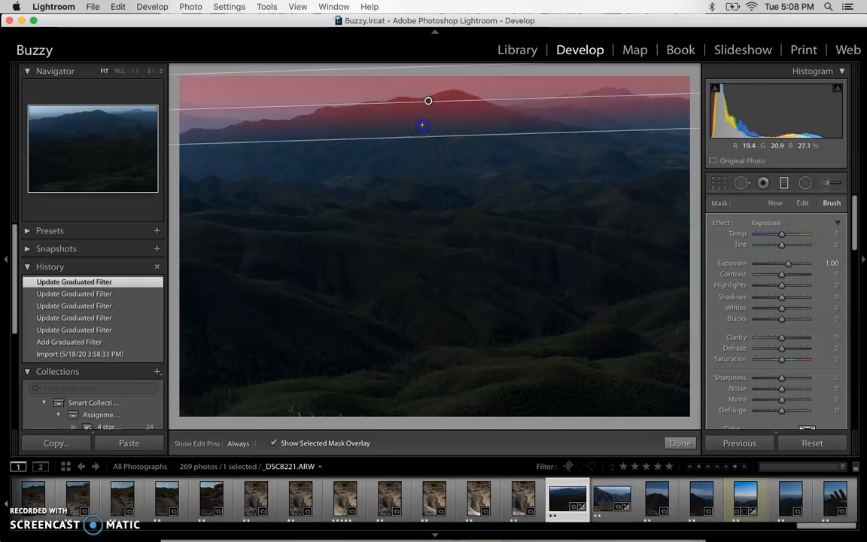
left_click_drag(461, 158, 461, 173)
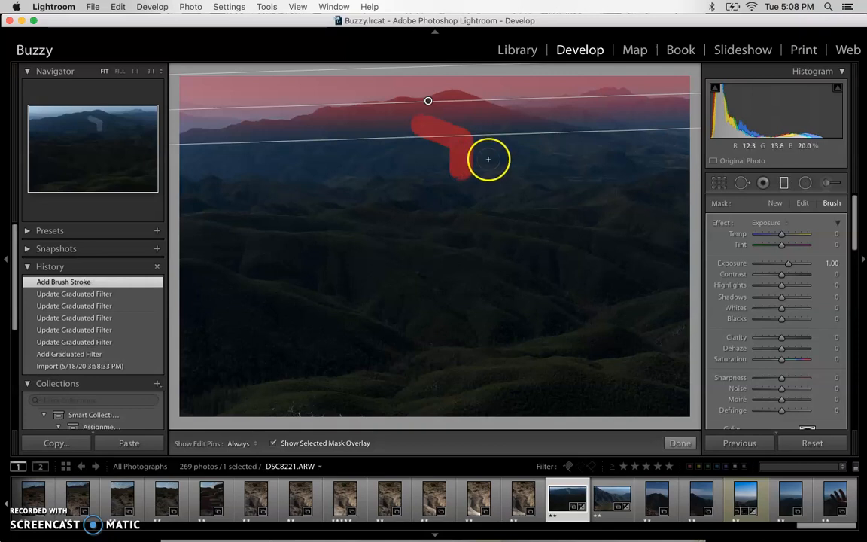
key("alt")
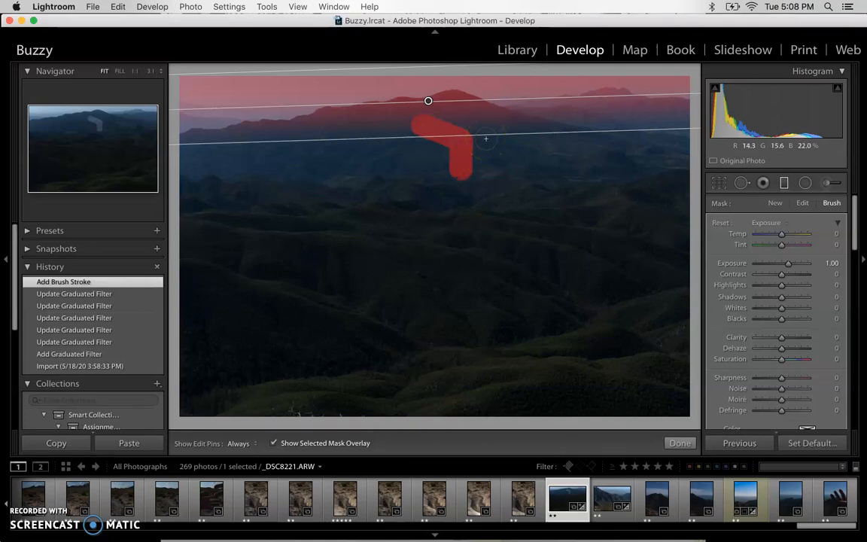
left_click(476, 133, "alt")
mouse_move(462, 159)
left_mouse_down("alt")
mouse_move(448, 137)
mouse_move(449, 151)
mouse_move(460, 128)
mouse_move(412, 139)
mouse_move(425, 119)
mouse_move(454, 124)
left_mouse_up("alt")
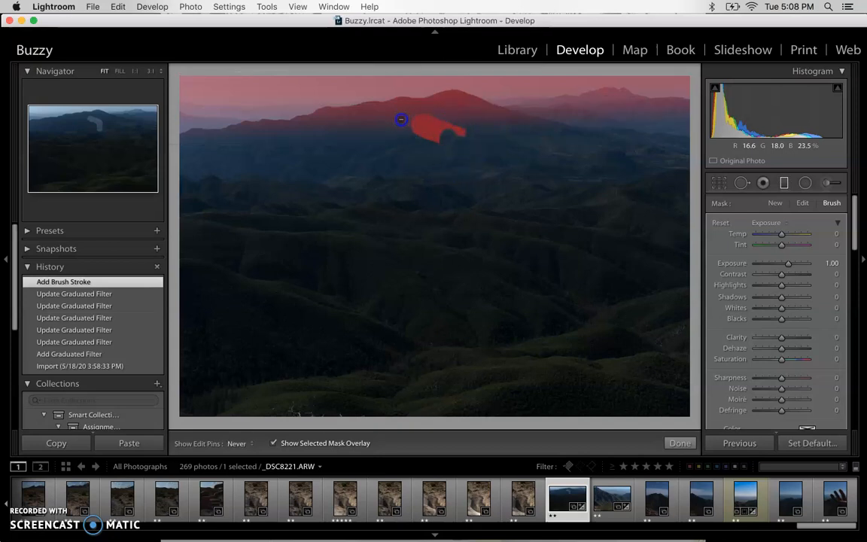
left_click_drag(401, 119, 457, 127, "alt")
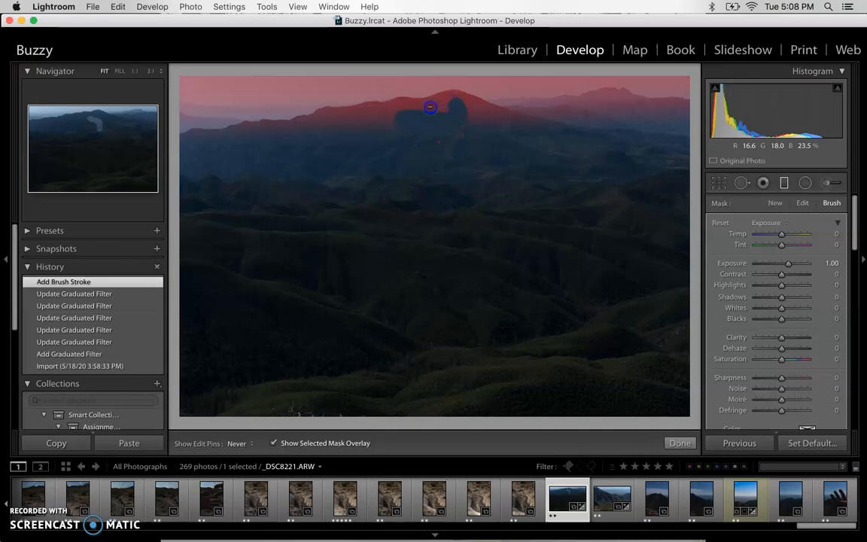
Step: Erase the filter mask from the central mountain and along the right ridge to the edge
left_click_drag(369, 117, 325, 124)
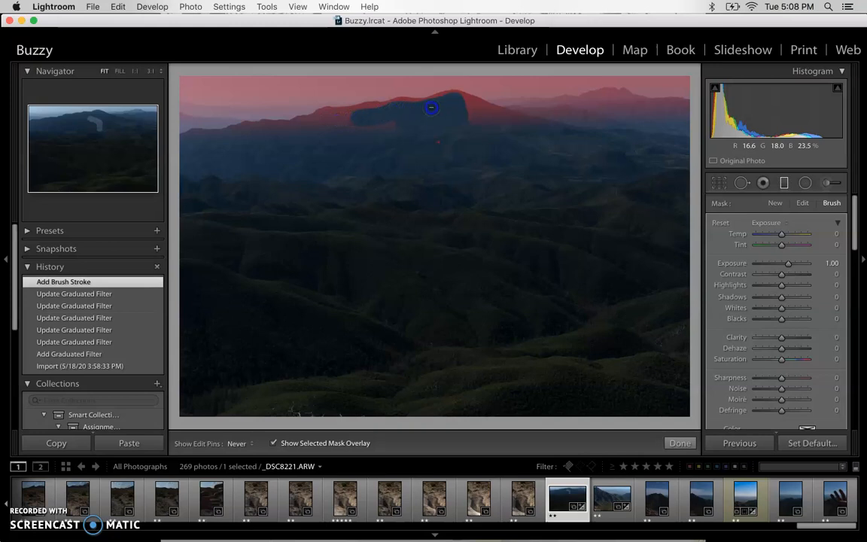
left_click_drag(475, 110, 551, 104, "alt")
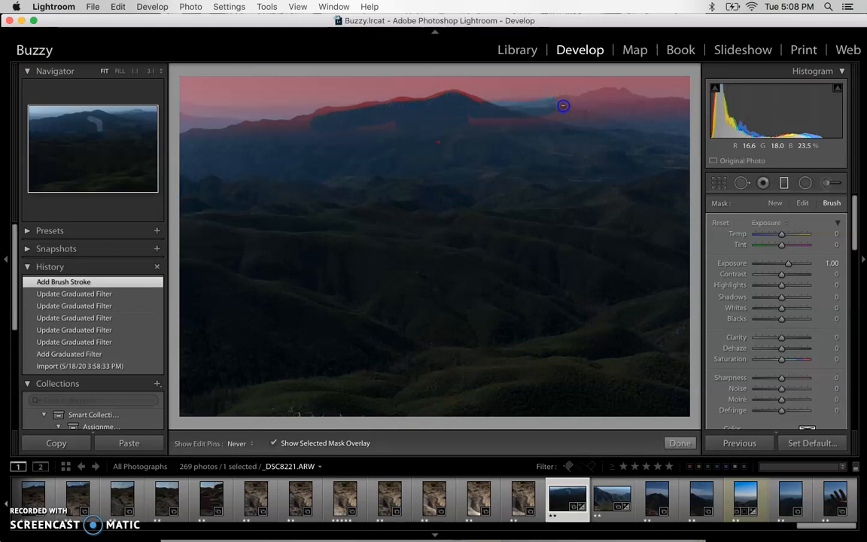
left_click_drag(607, 96, 629, 107, "alt")
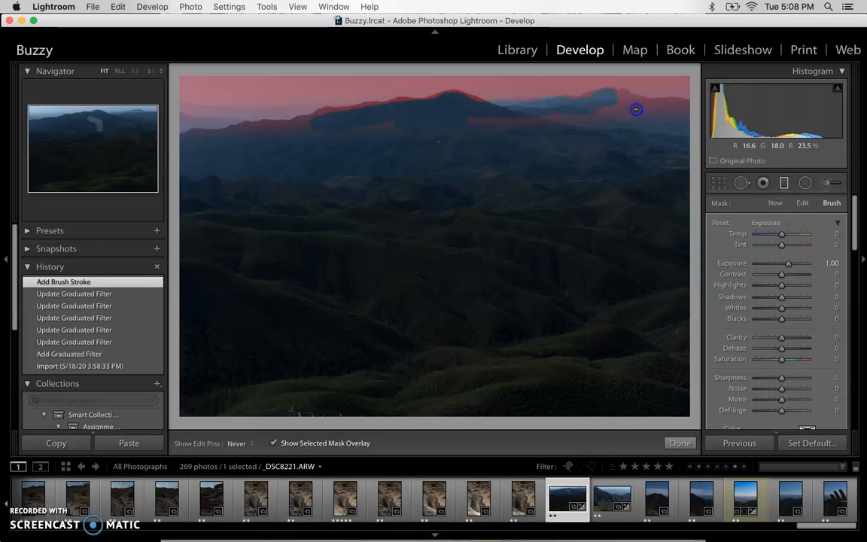
left_click_drag(691, 111, 696, 113, "alt")
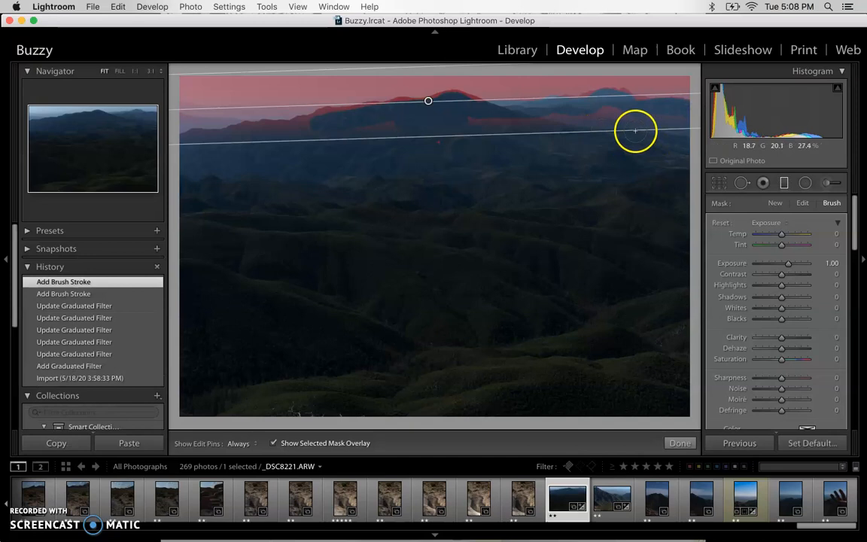
left_click_drag(628, 107, 603, 107, "alt")
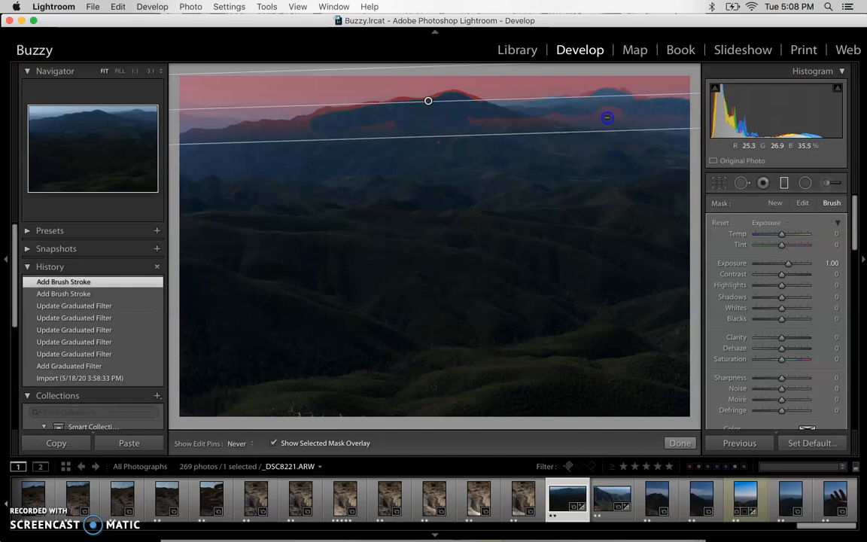
mouse_move(636, 110)
left_mouse_down("alt")
mouse_move(646, 106)
mouse_move(629, 103)
left_mouse_up("alt")
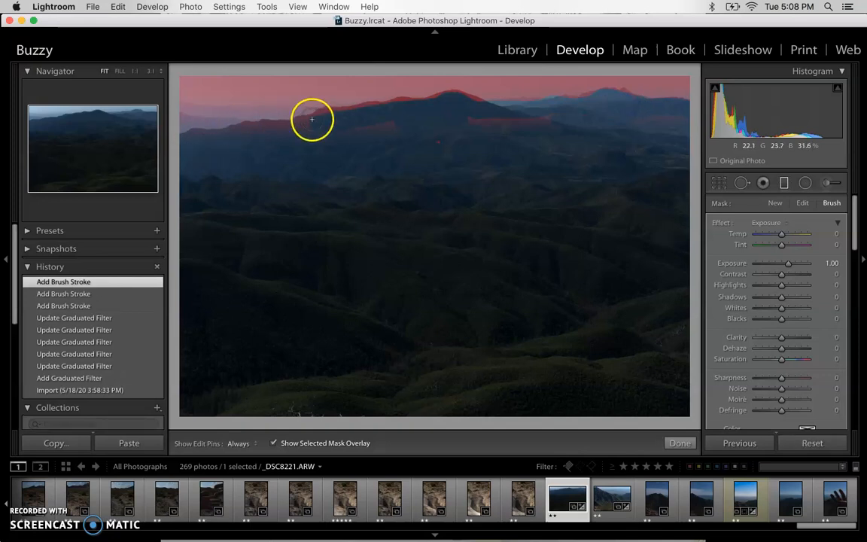
Step: Erase the mask along the left ridge and right-hand hills, touching up near the right peaks
mouse_move(301, 126)
left_mouse_down("alt")
mouse_move(337, 117)
mouse_move(321, 116)
mouse_move(315, 128)
mouse_move(349, 125)
left_mouse_up("alt")
mouse_move(402, 107)
left_mouse_down("alt")
mouse_move(452, 100)
mouse_move(483, 112)
mouse_move(433, 109)
mouse_move(526, 118)
left_mouse_up("alt")
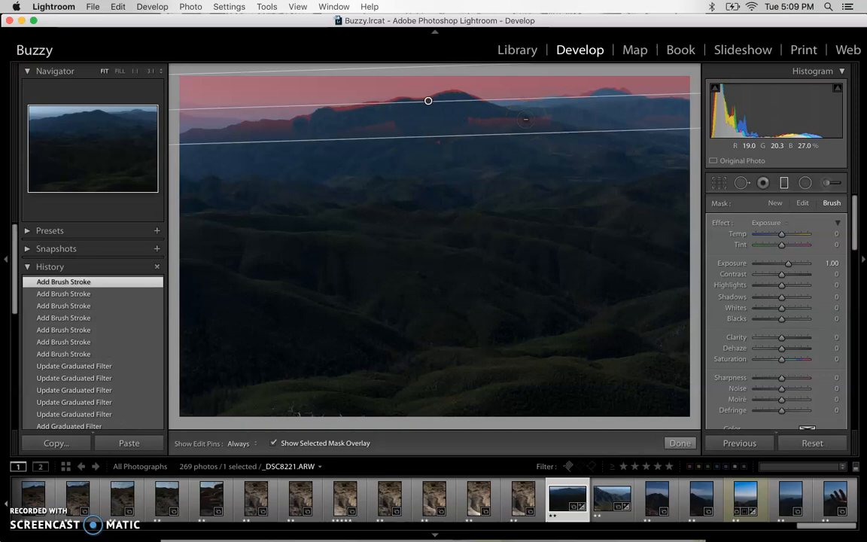
left_click_drag(582, 107, 590, 102, "alt")
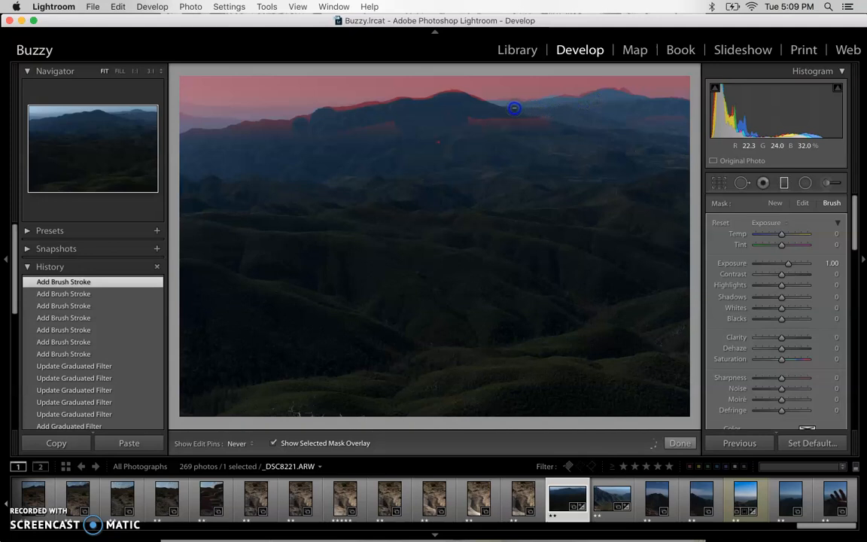
mouse_move(513, 110)
left_mouse_down("alt")
mouse_move(631, 116)
mouse_move(651, 130)
left_mouse_up("alt")
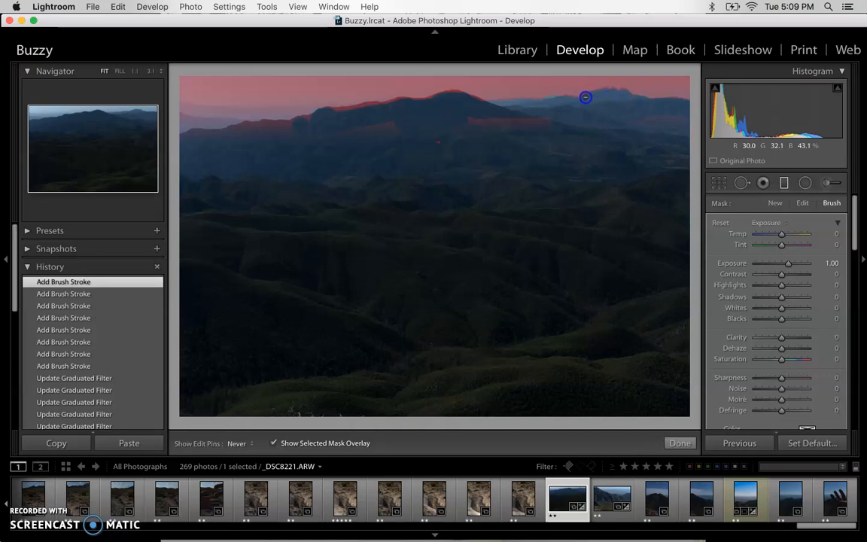
left_click_drag(581, 100, 587, 102)
left_click_drag(492, 105, 503, 104)
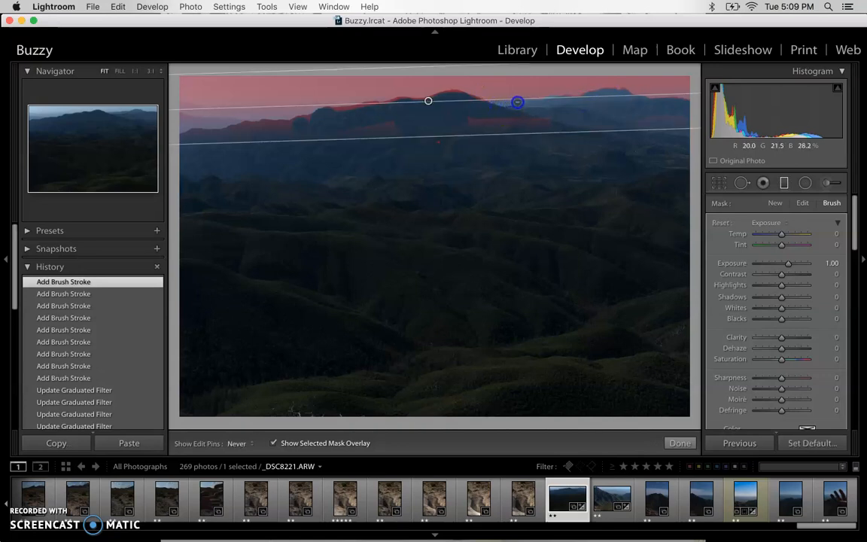
left_click_drag(571, 100, 555, 92)
Step: Hide the red mask overlay and clean up the remaining mask near the right peaks
key("h")
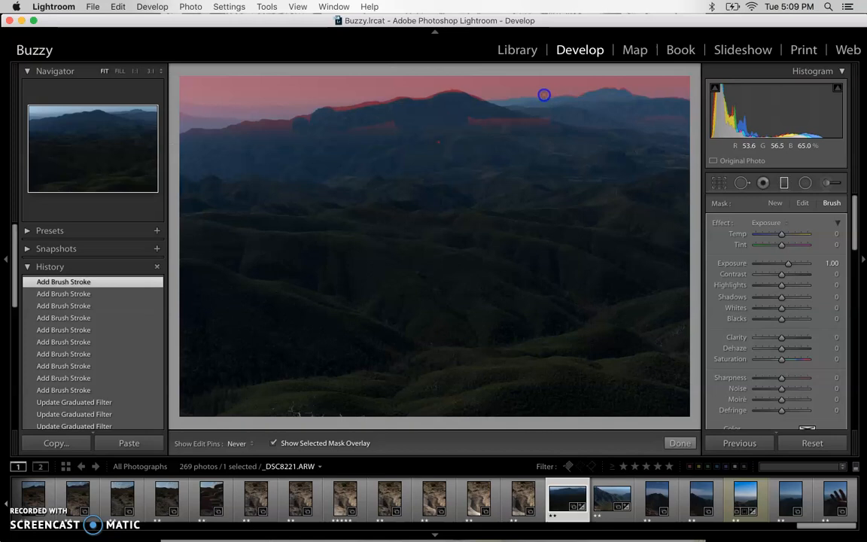
key("h")
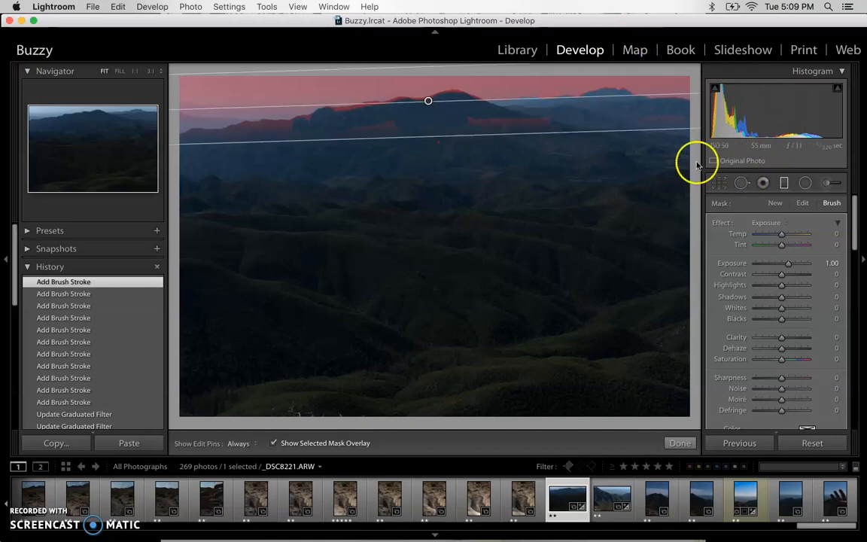
left_click(274, 443)
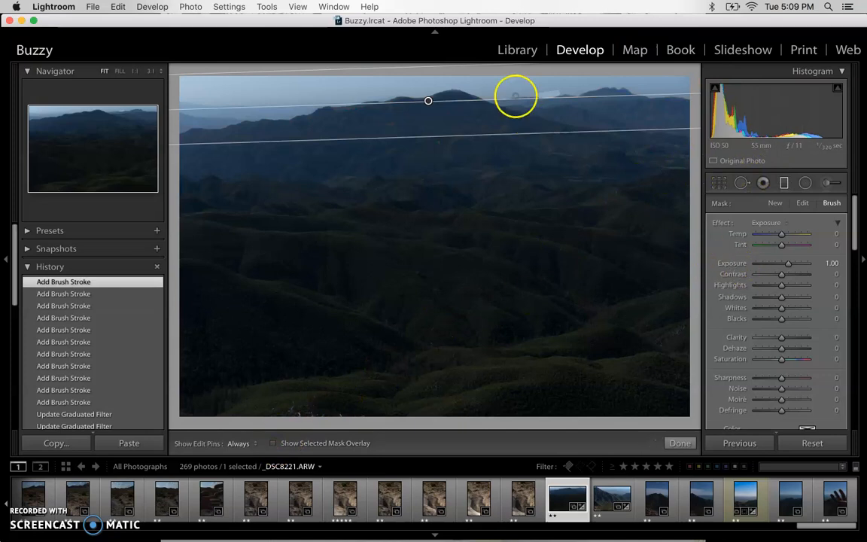
key("alt")
left_click_drag(546, 93, 538, 96)
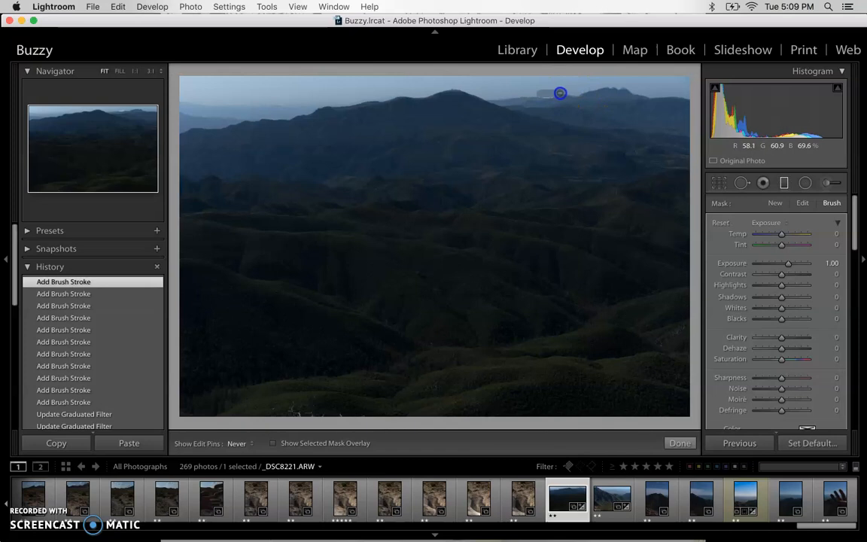
left_click_drag(550, 96, 552, 96)
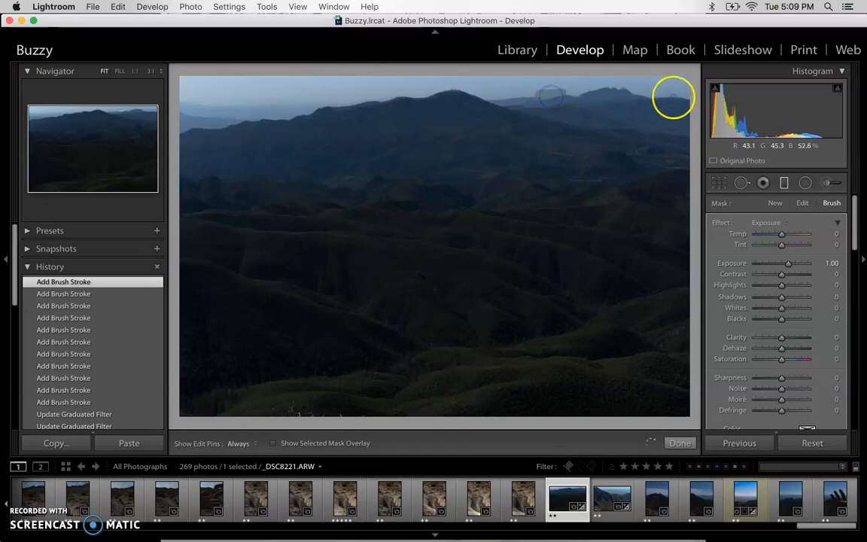
scroll(796, 306, "down", 5)
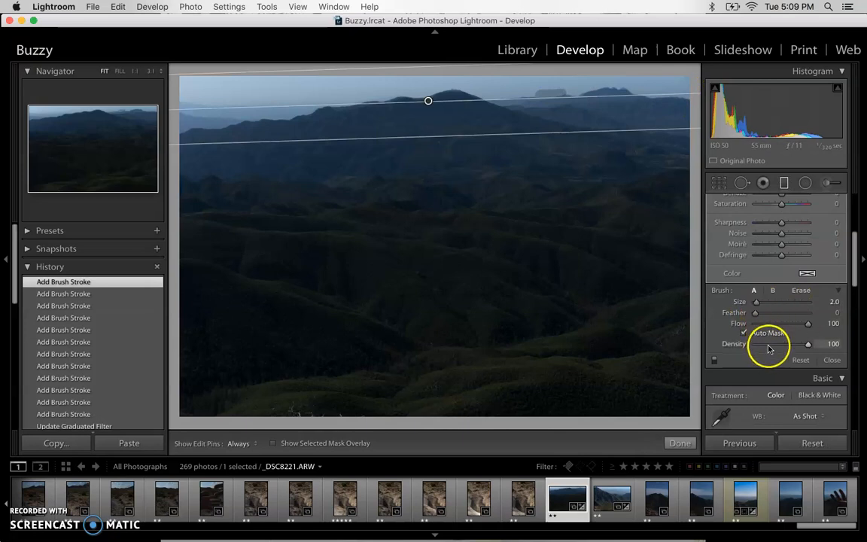
Step: Erase a stray mask patch in the sky near the right peaks, with the red overlay back on
key("alt")
left_click(568, 92)
key("h")
left_click_drag(569, 92, 573, 91)
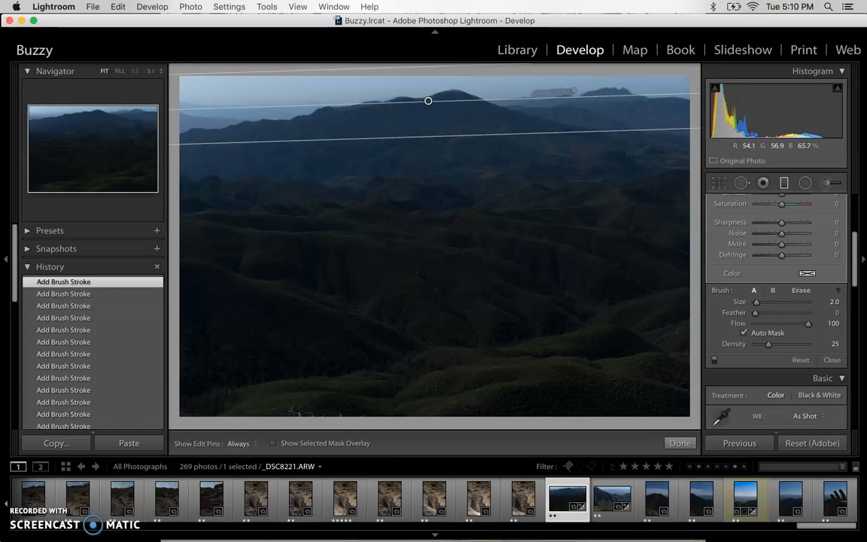
left_click(274, 443)
mouse_move(561, 130)
left_mouse_down()
mouse_move(614, 112)
mouse_move(593, 88)
mouse_move(675, 155)
mouse_move(570, 91)
left_mouse_up()
key("h")
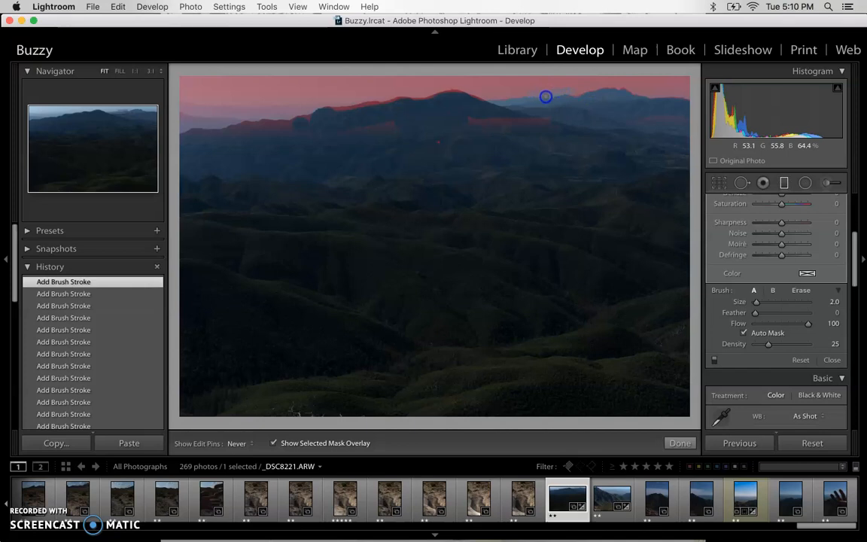
Step: Set brush density to 57, paint along the right-hand ridge, then hide the red mask overlay
key("h")
left_click_drag(770, 346, 786, 345)
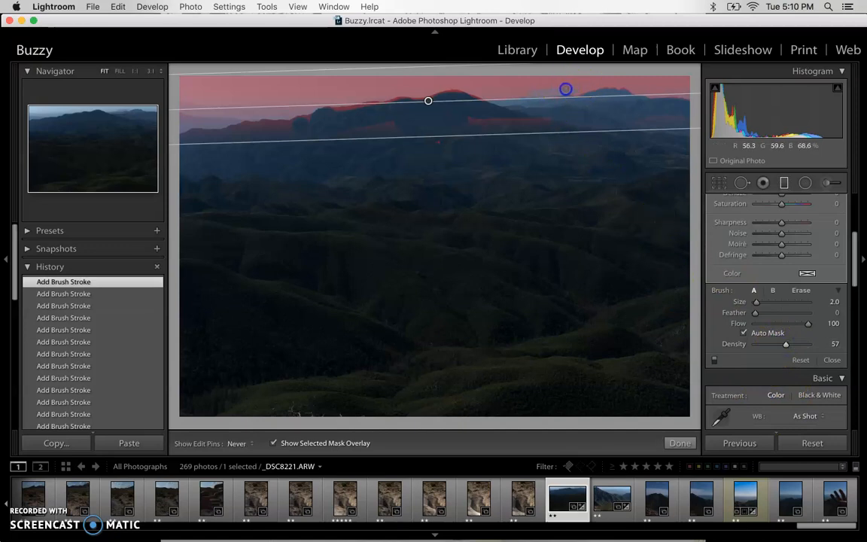
left_click_drag(525, 93, 545, 93)
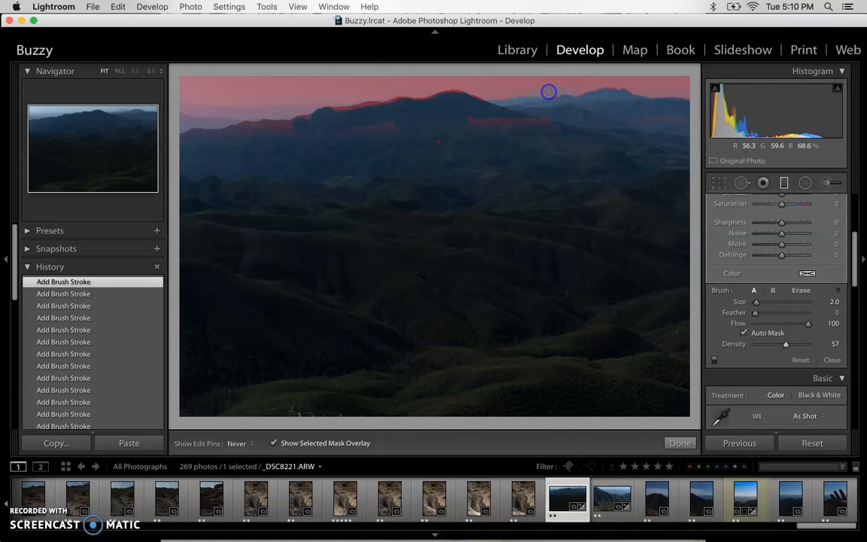
key("h")
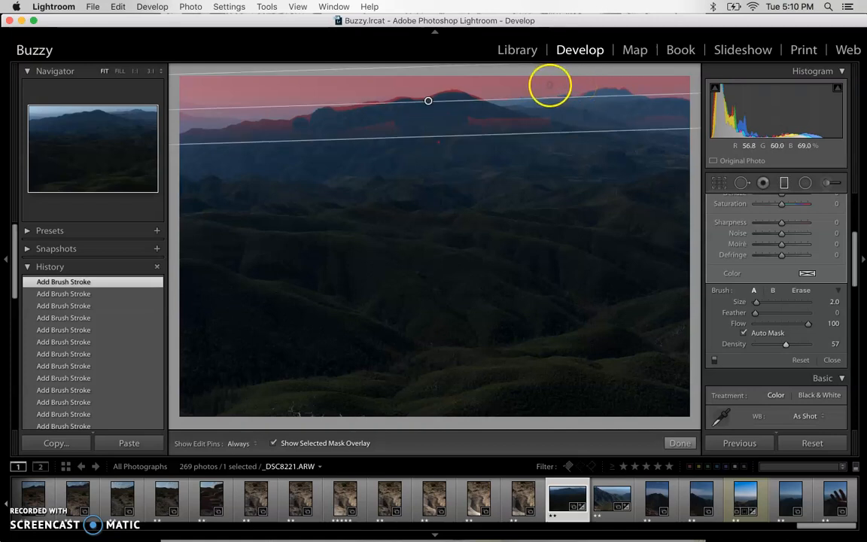
key("h")
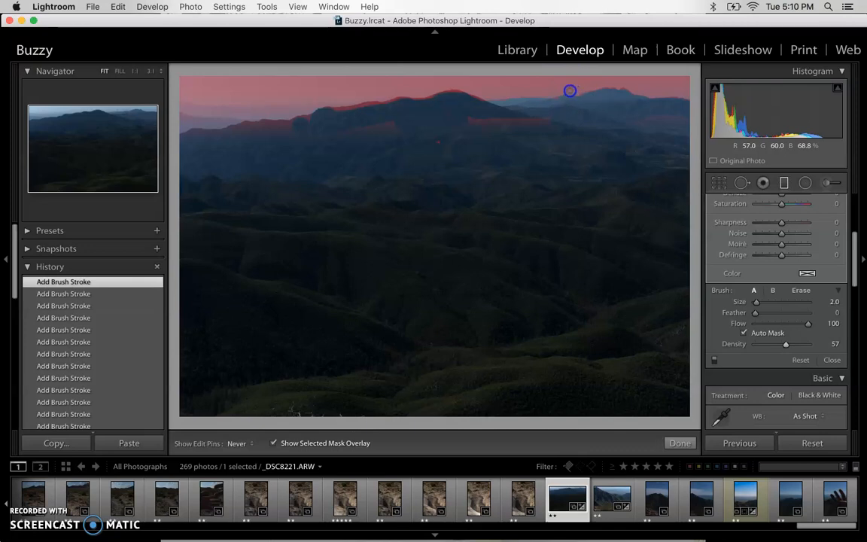
key("h")
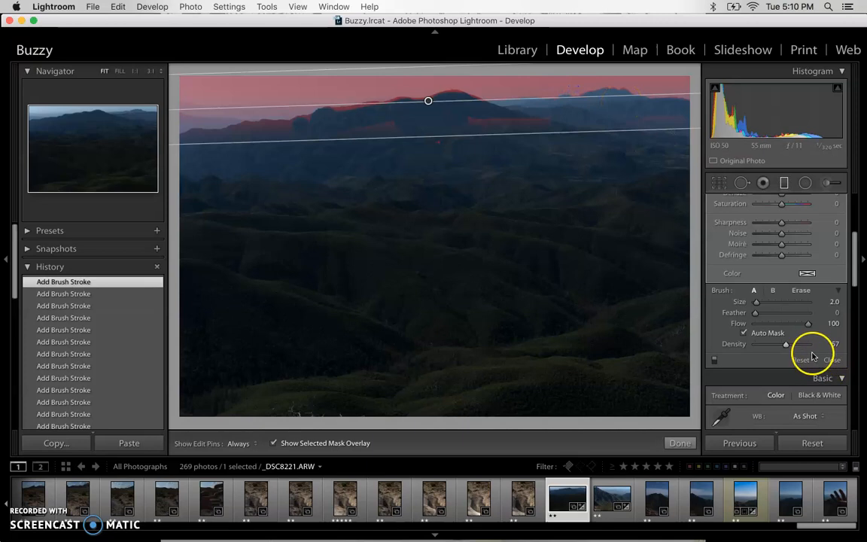
left_click(273, 443)
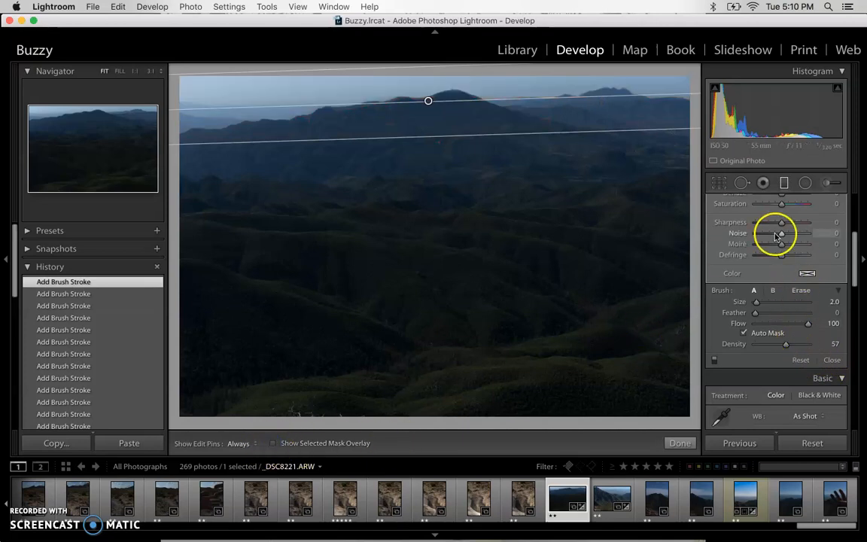
Step: Set the sky filter to exposure 0.29 and saturation 73, then close the Graduated Filter tool
scroll(779, 230, "up", 6)
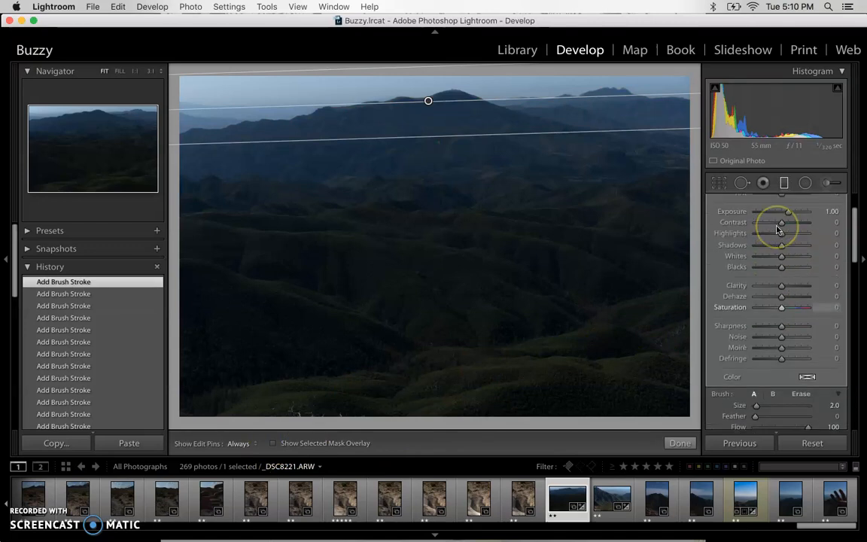
left_click_drag(780, 238, 784, 240)
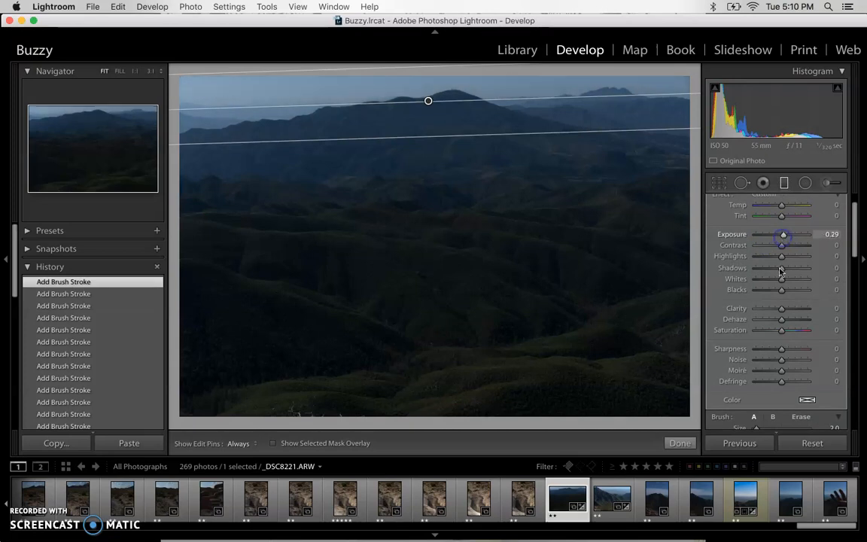
left_click(791, 332)
left_click_drag(797, 331, 802, 330)
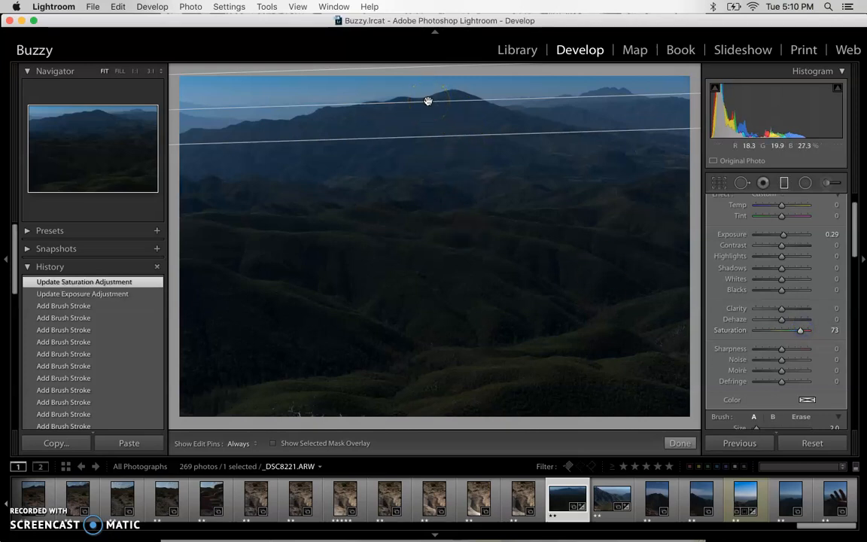
mouse_move(427, 101)
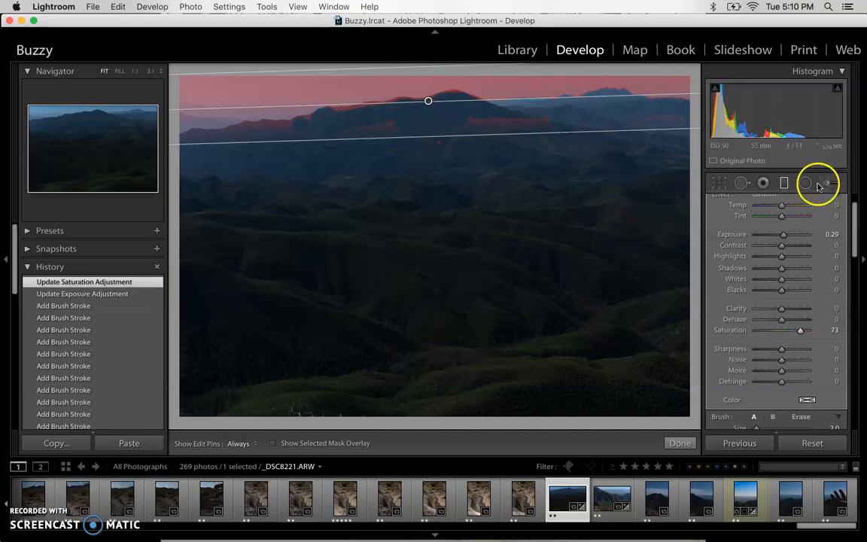
left_click(785, 183)
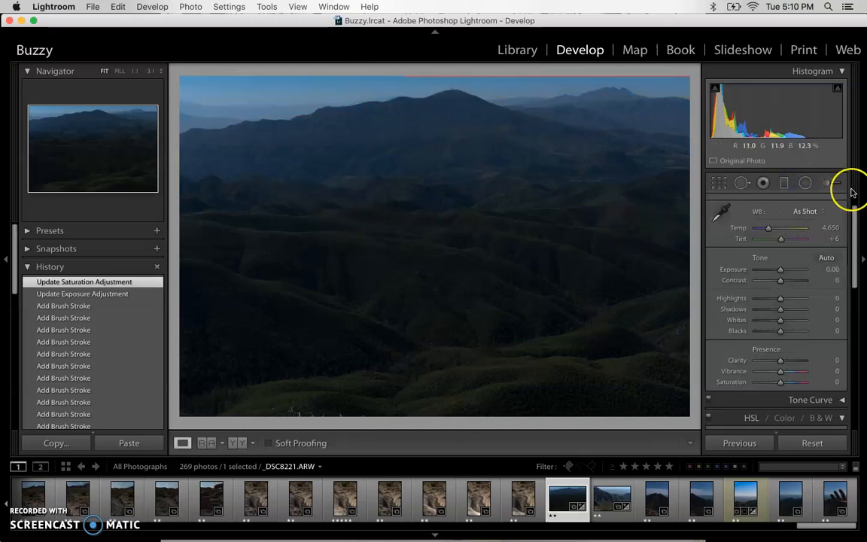
Step: Draw a new graduated filter, rotate it nearly level, and move it up over the foreground hills
left_click(782, 183)
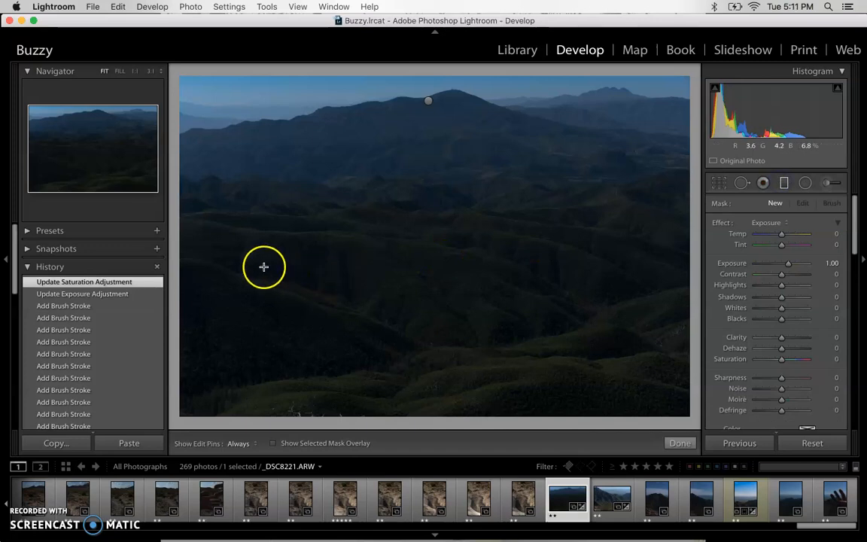
left_click_drag(238, 269, 377, 330)
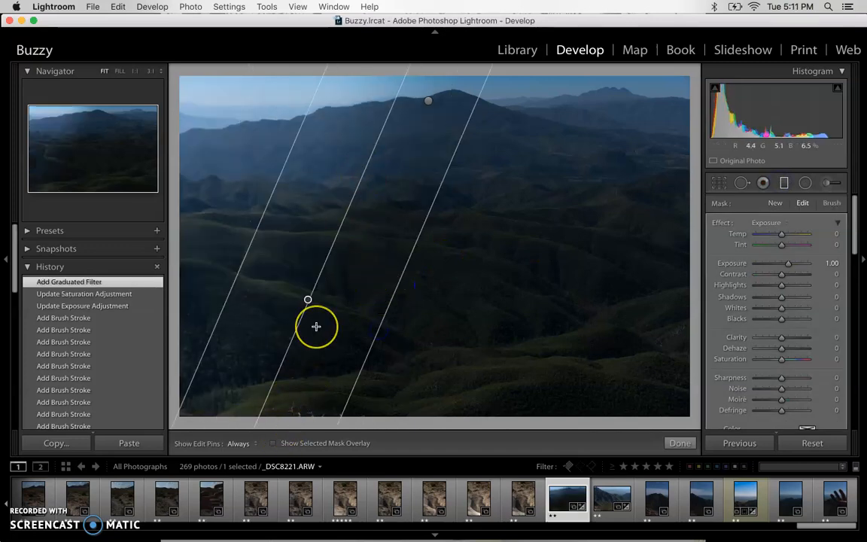
key("o")
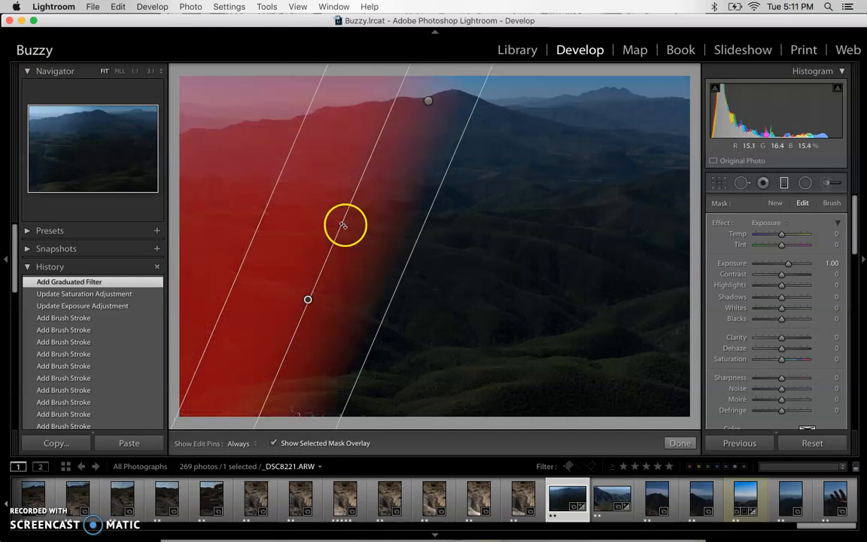
left_click_drag(332, 209, 210, 322)
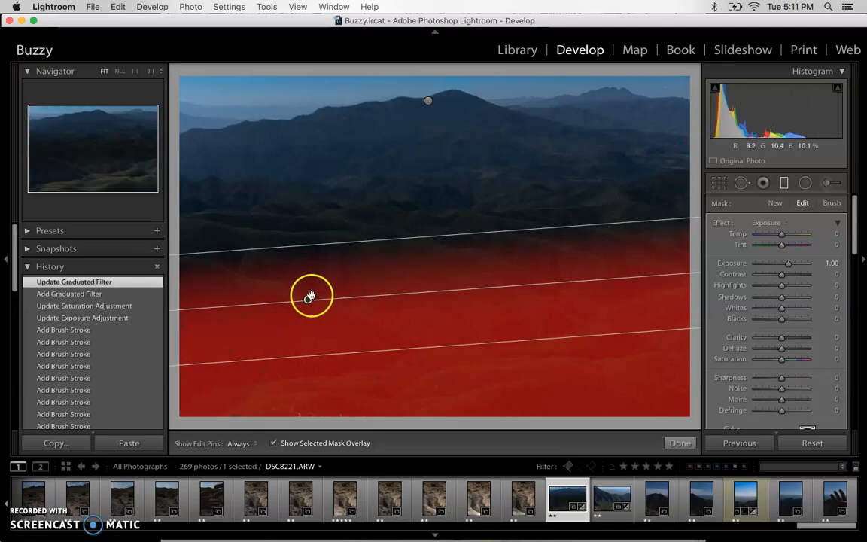
left_click_drag(354, 239, 376, 168)
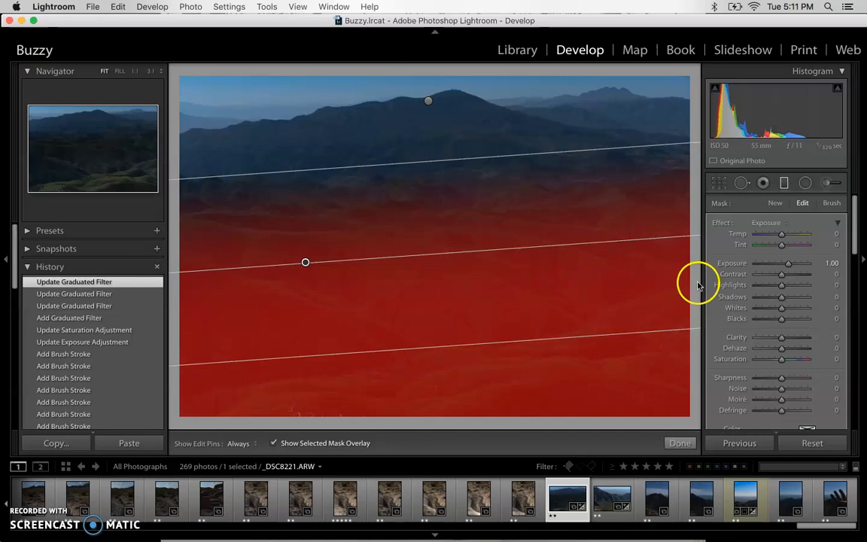
Step: Turn off the mask overlay and give the foreground filter saturation 37 and clarity 23
left_click(273, 444)
key("o")
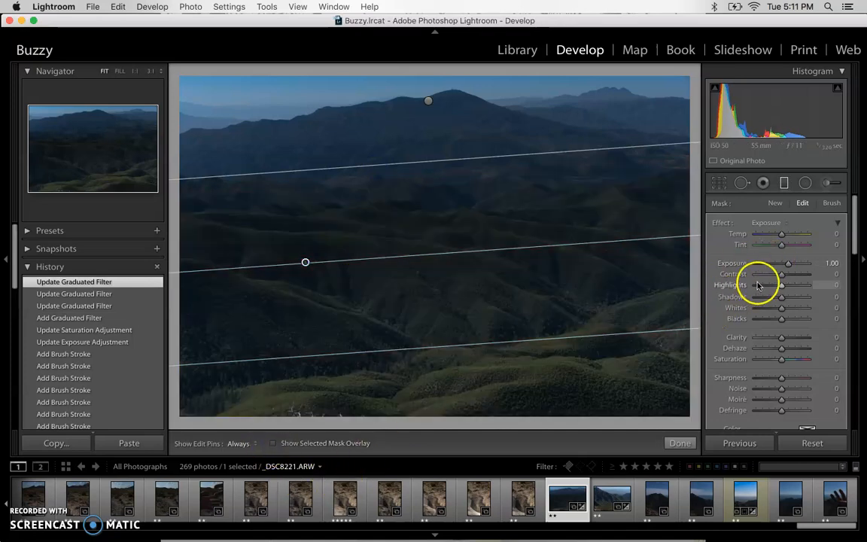
left_click_drag(782, 359, 785, 362)
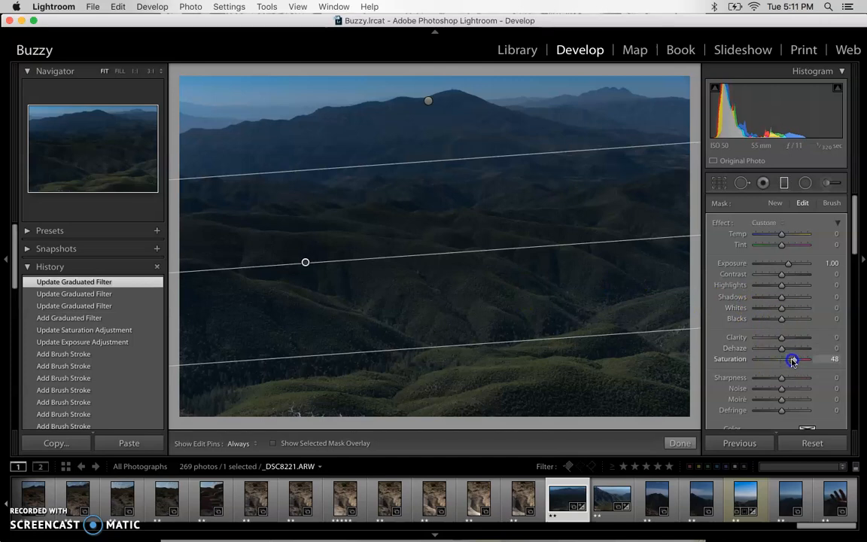
left_click_drag(790, 361, 782, 361)
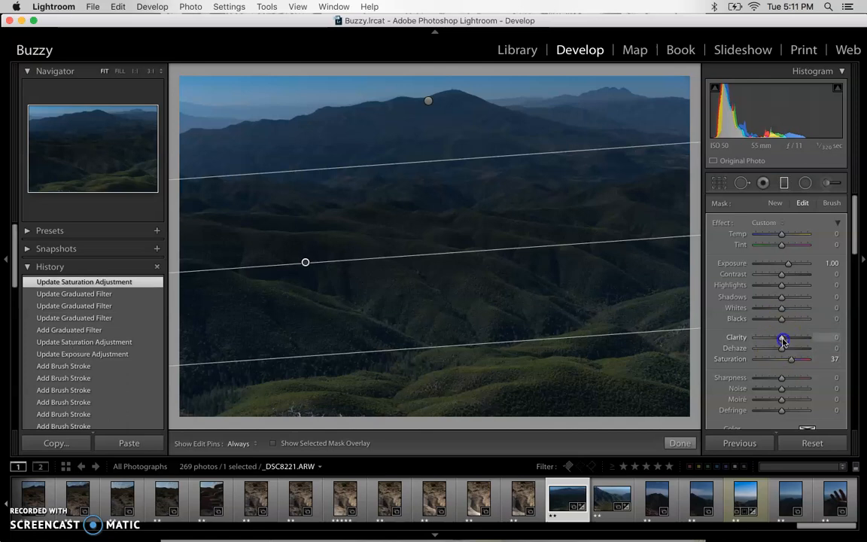
left_click(800, 339)
left_click_drag(794, 340, 788, 340)
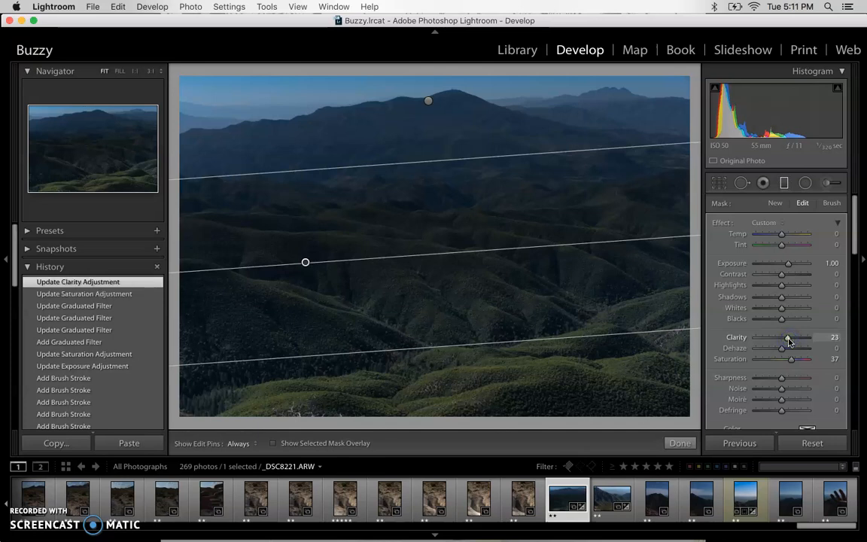
Step: Drag the foreground gradient's top line upward to widen it, then finish editing the filter
left_click_drag(385, 148, 385, 134)
left_click(487, 228)
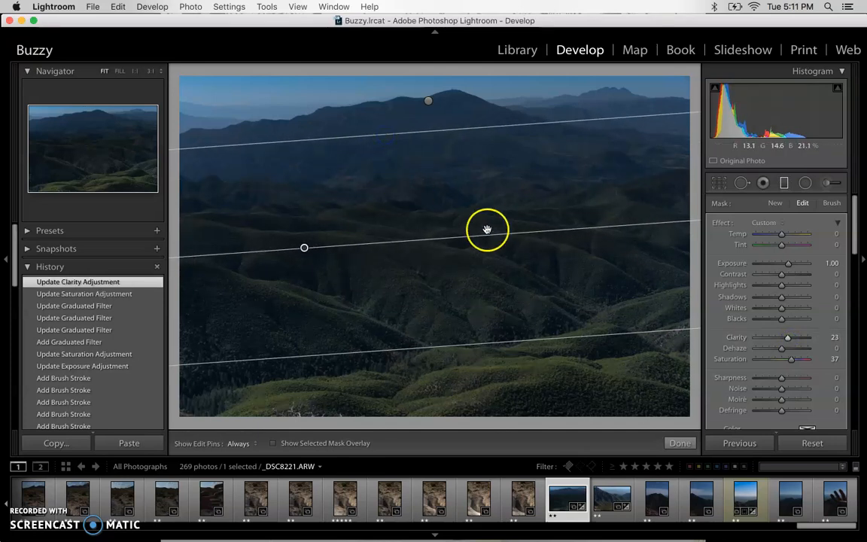
left_click(681, 443)
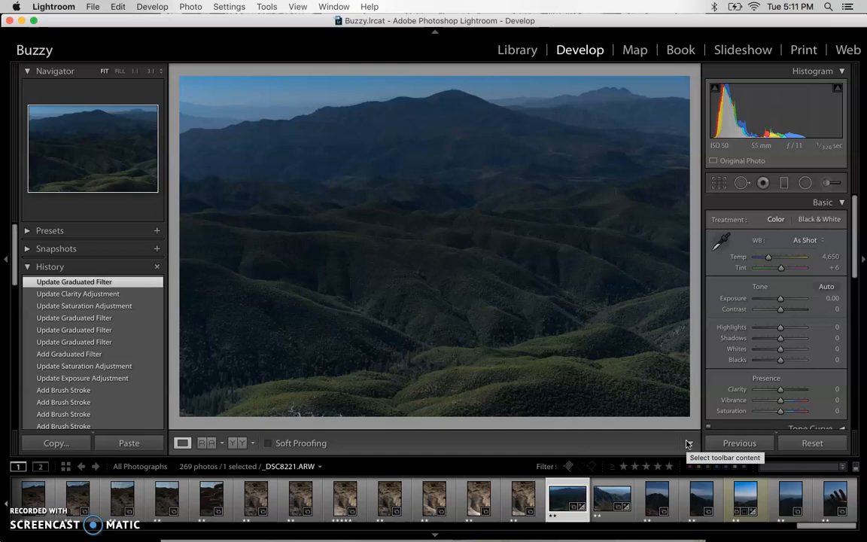
Step: Toggle Before/After with the backslash key to compare, then reopen the graduated filters
key("backslash")
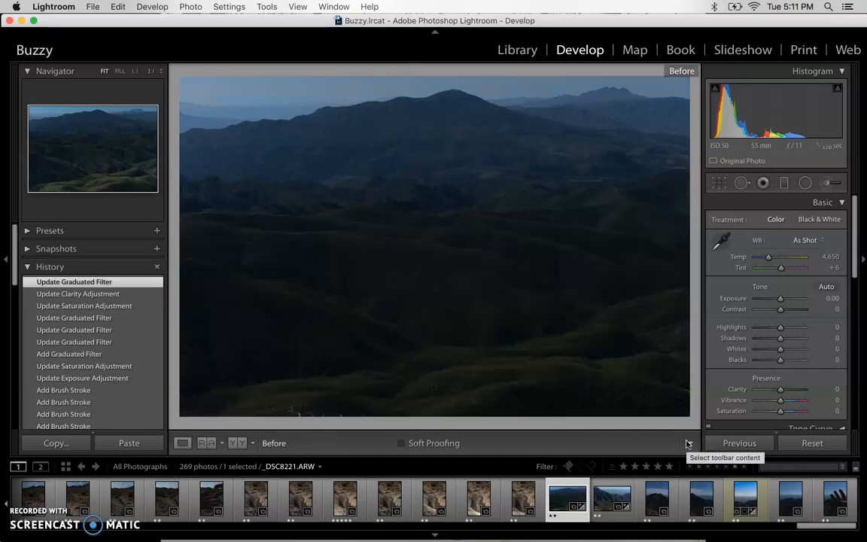
key("backslash")
key("backslash")
key("backslash")
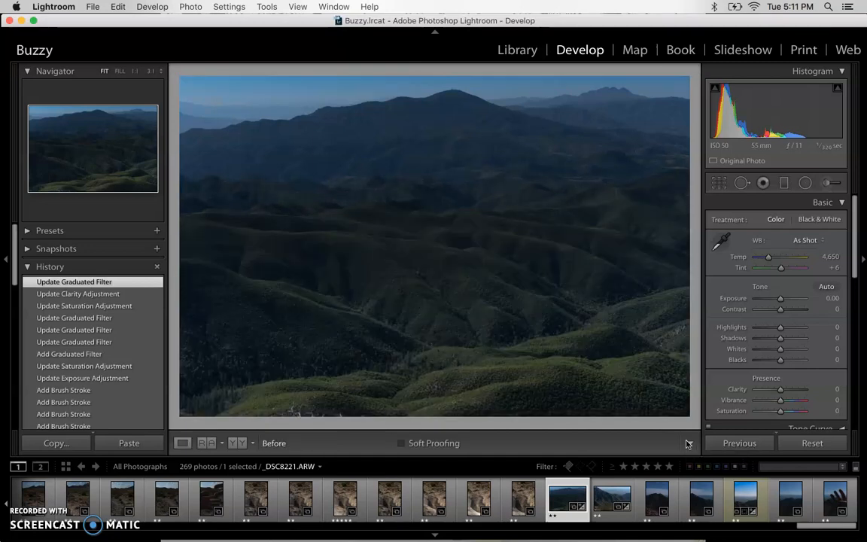
key("backslash")
key("backslash")
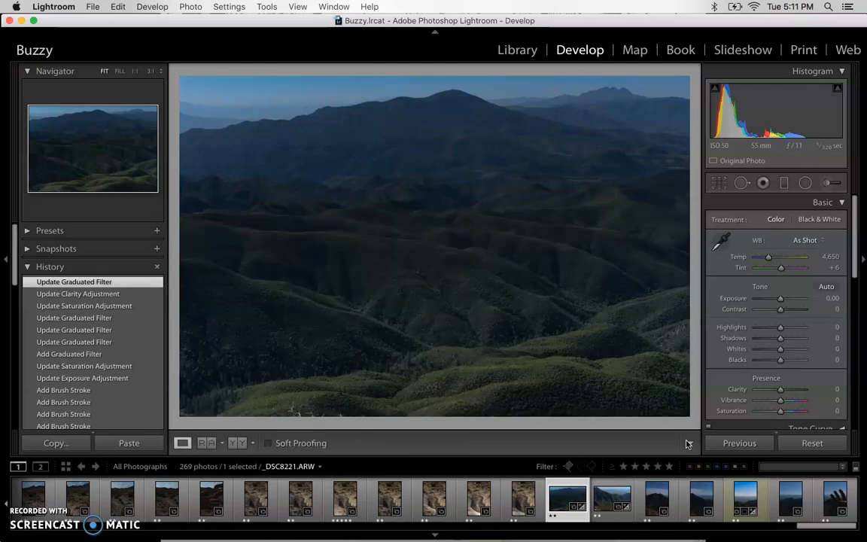
key("backslash")
key("backslash")
key("backslash")
key("backslash")
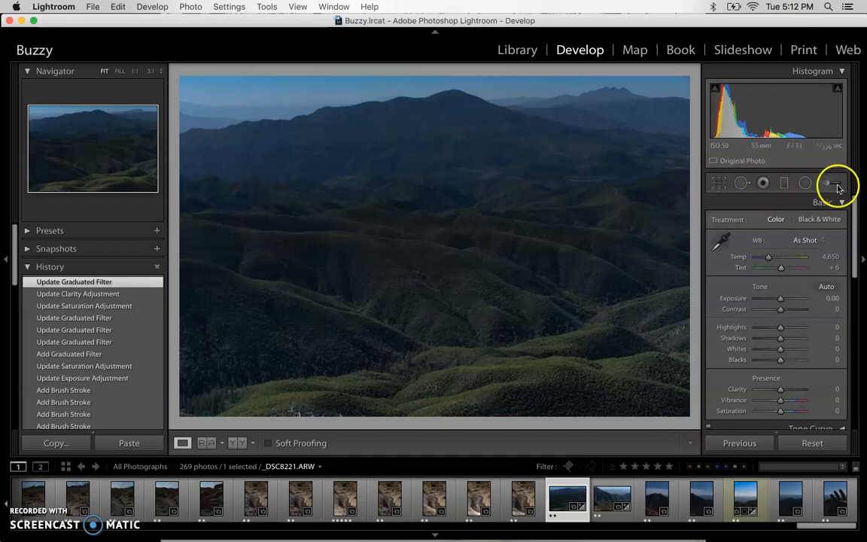
left_click(784, 184)
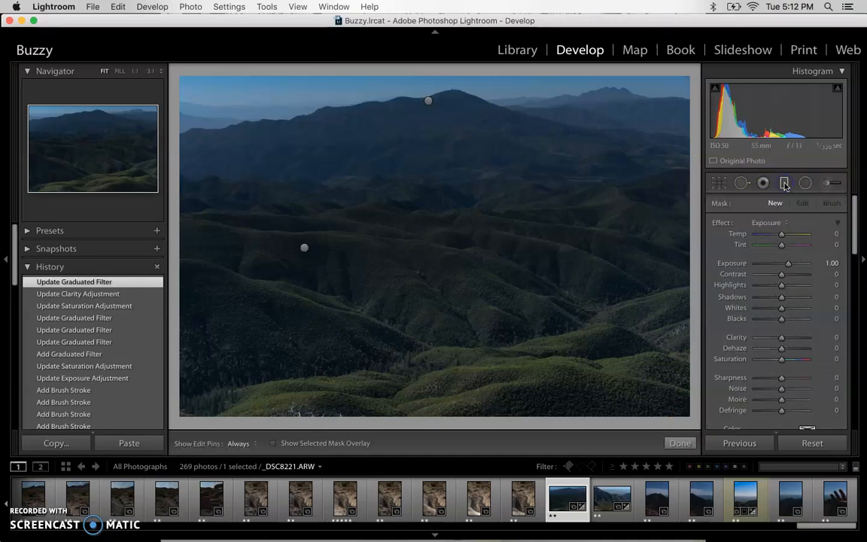